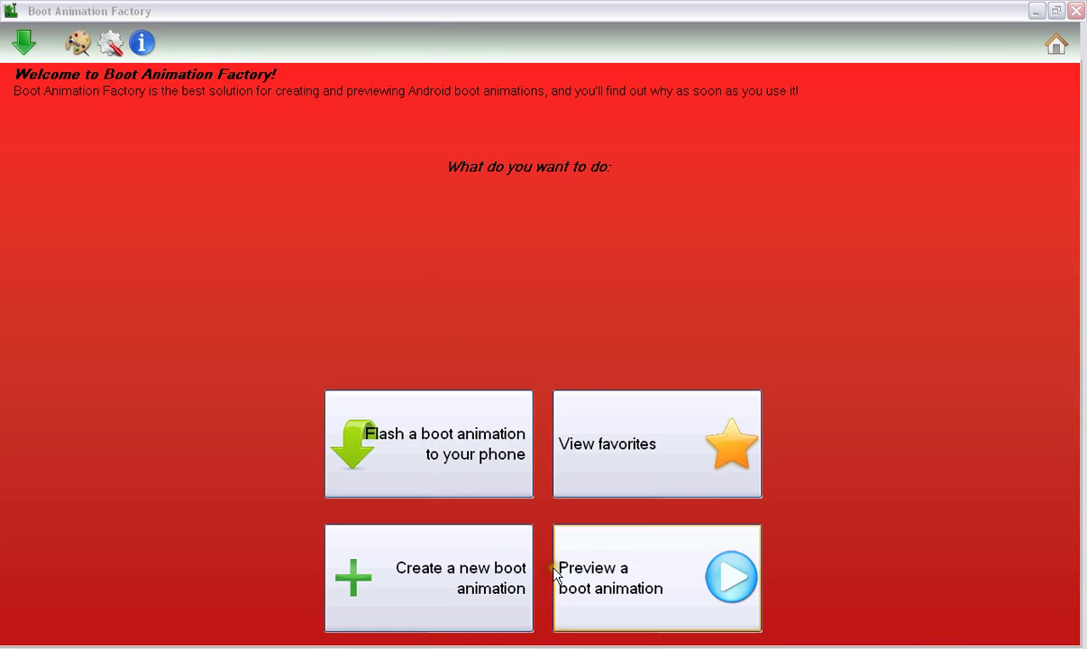
- Bring the Rom folder's Explorer window in front of Boot Animation Factory's start screen
click(539, 634)
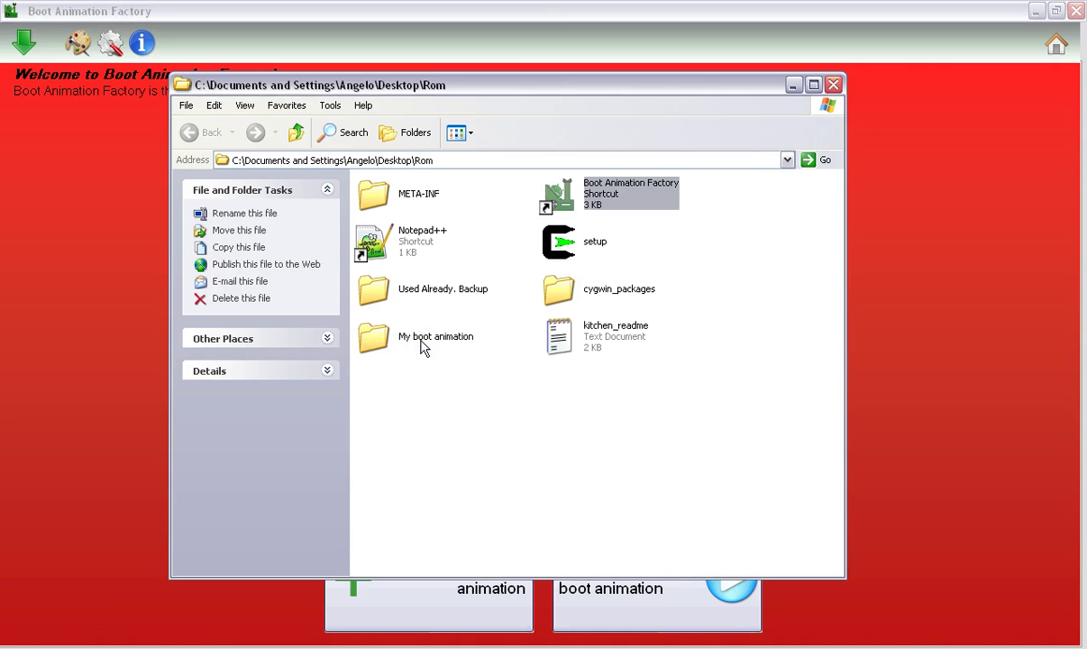
- Open the My boot animation folder and open its desc file in Notepad
click(375, 346)
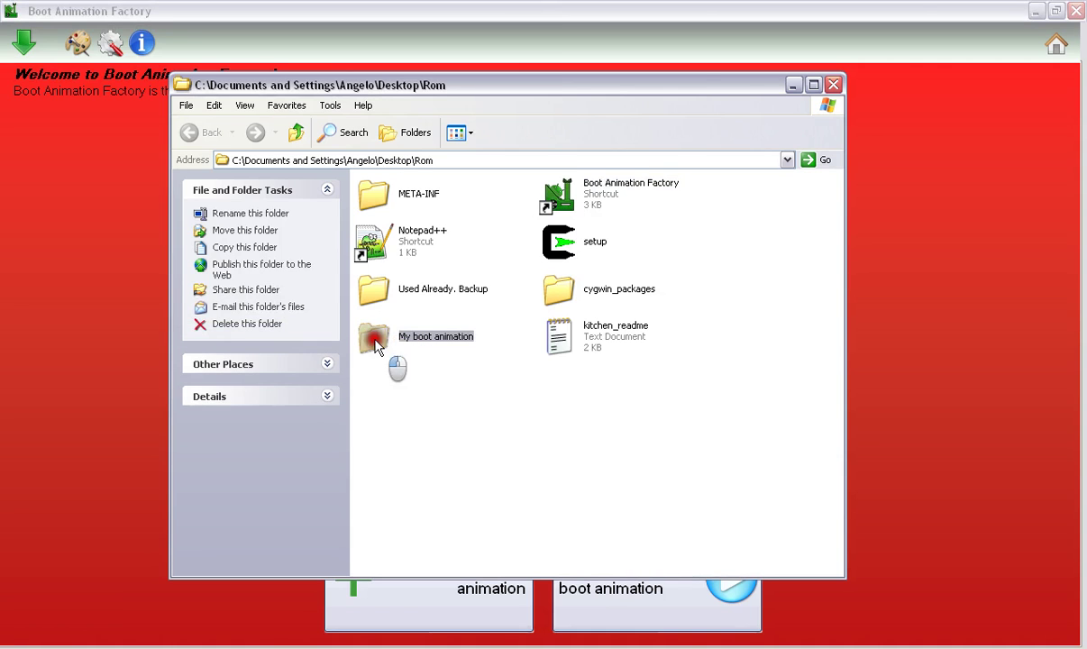
double_click(376, 347)
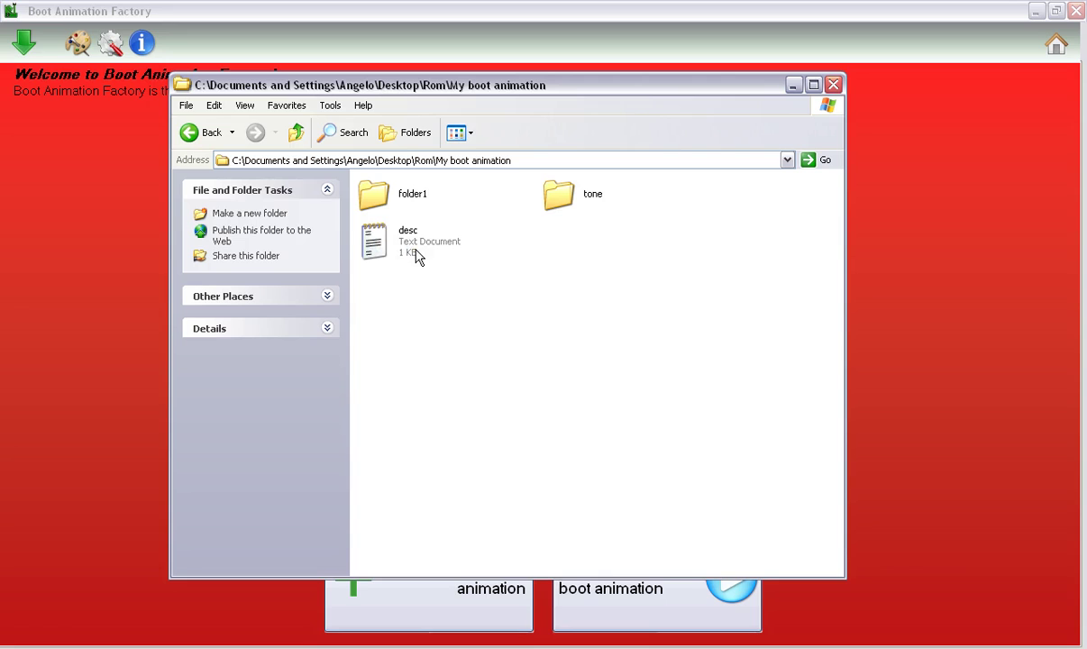
double_click(403, 246)
double_click(370, 240)
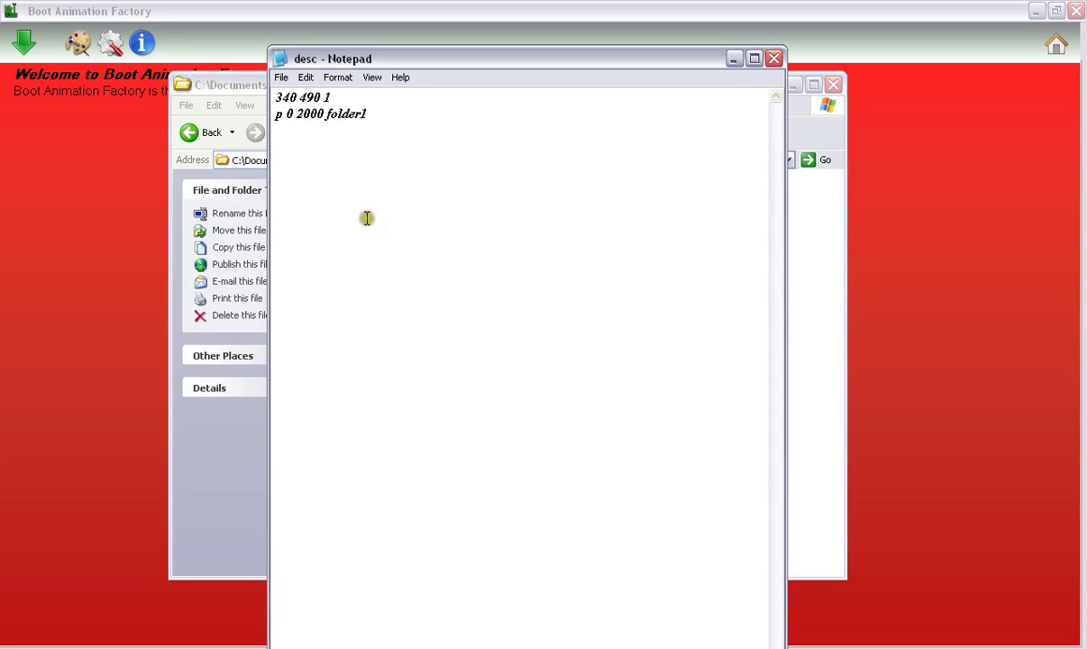
- Change desc's first line to 1282 803 1, keeping the 2000 delay on line two
drag(388, 53, 392, 19)
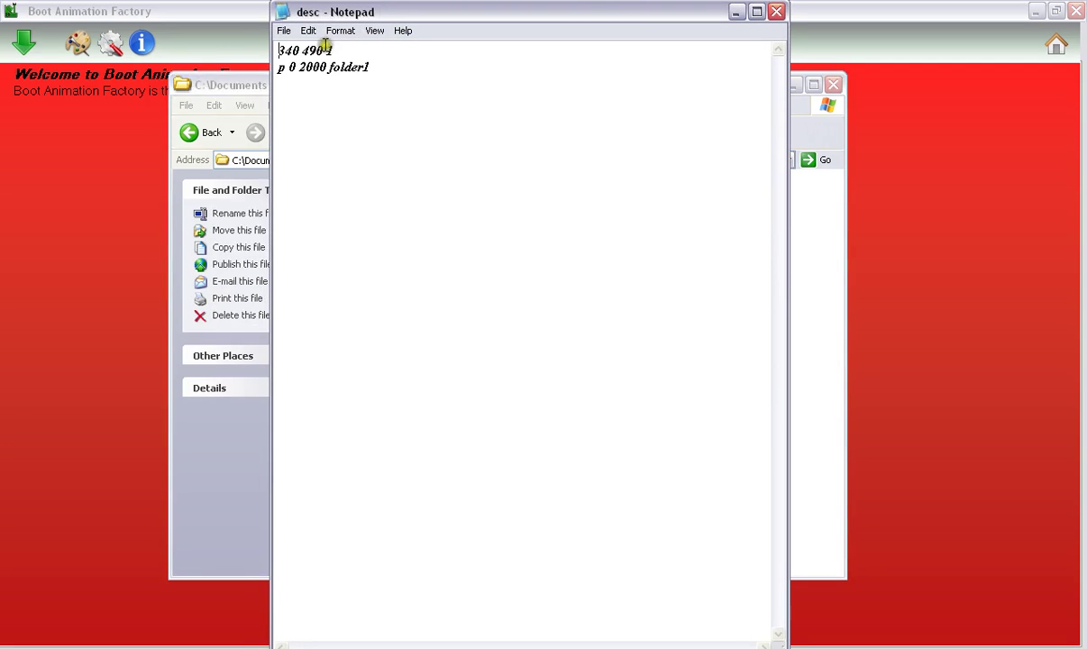
drag(323, 51, 276, 49)
text(1282 803)
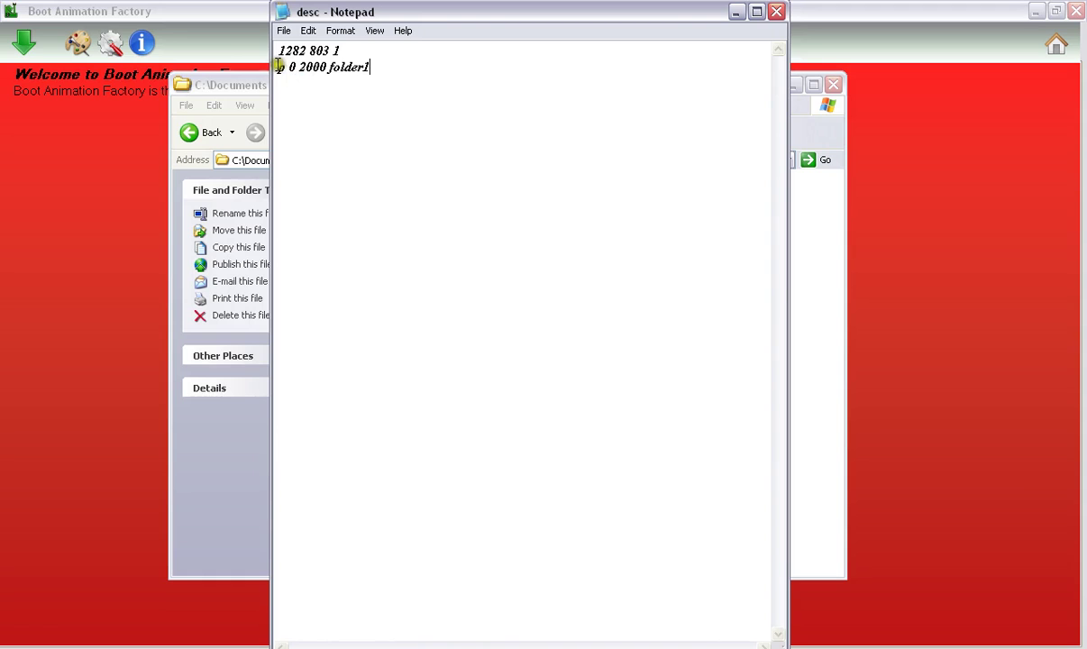
click(304, 69)
drag(299, 67, 326, 69)
text(2000)
click(374, 98)
- Close Notepad, saving the changes to the desc file
drag(346, 12, 650, 10)
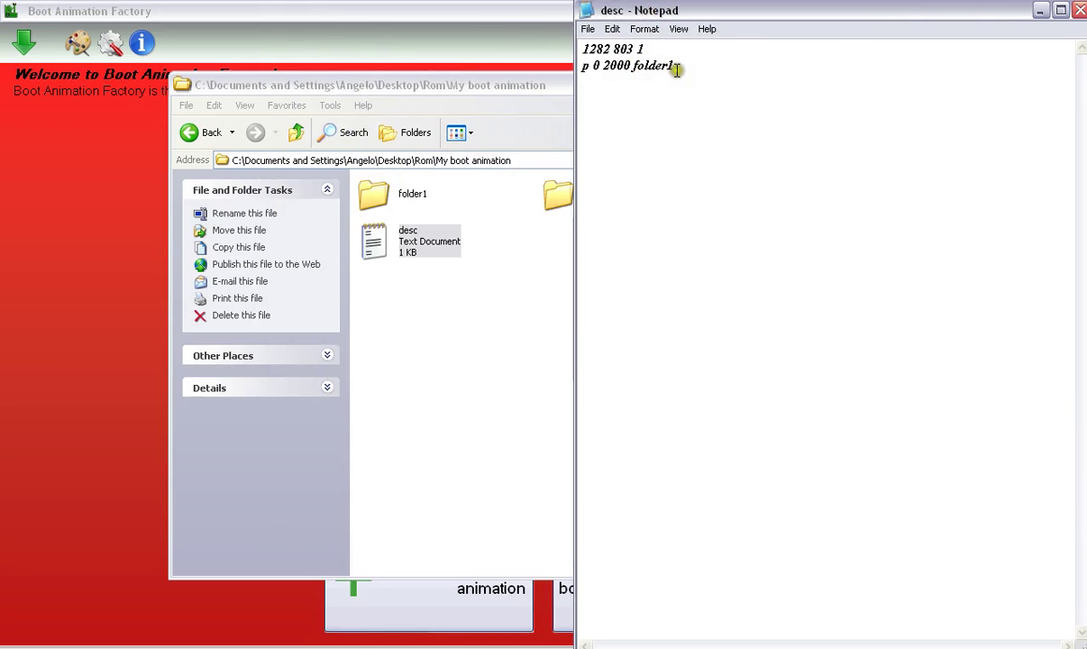
drag(672, 66, 632, 66)
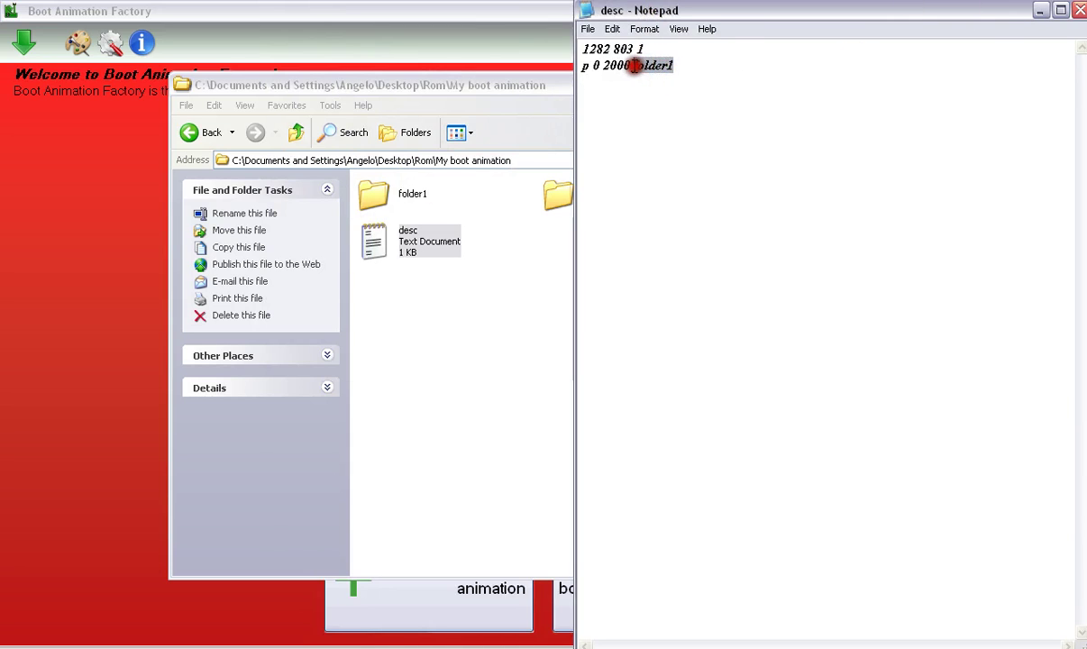
click(1080, 16)
click(489, 453)
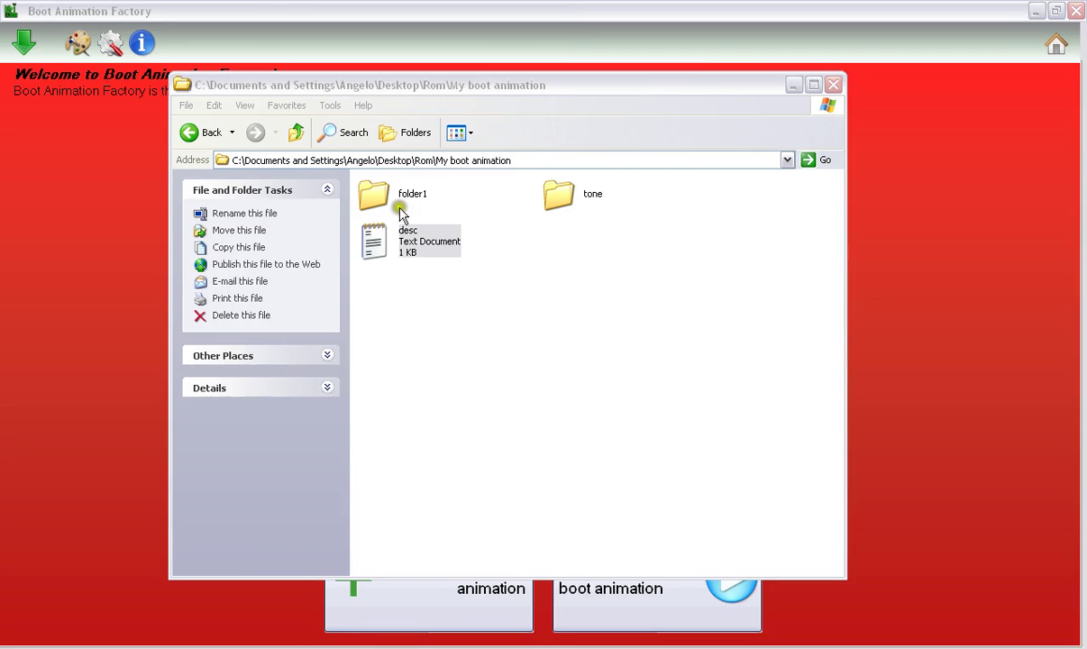
- Open folder1 and select frame image 1, cancelling the accidental rename
double_click(377, 196)
click(403, 541)
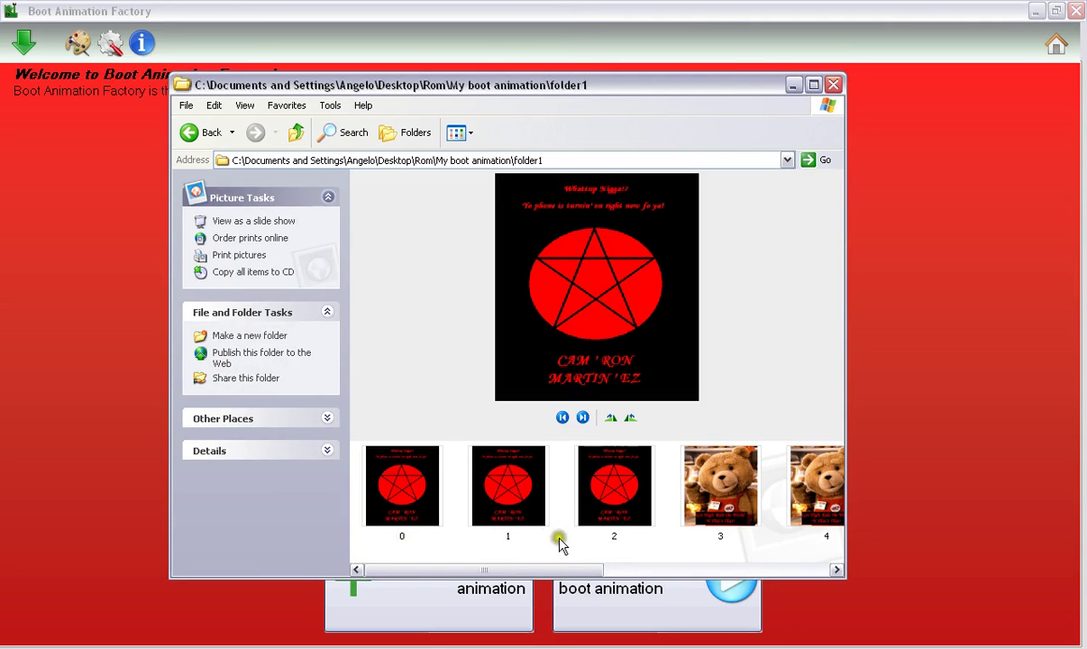
drag(568, 570, 507, 562)
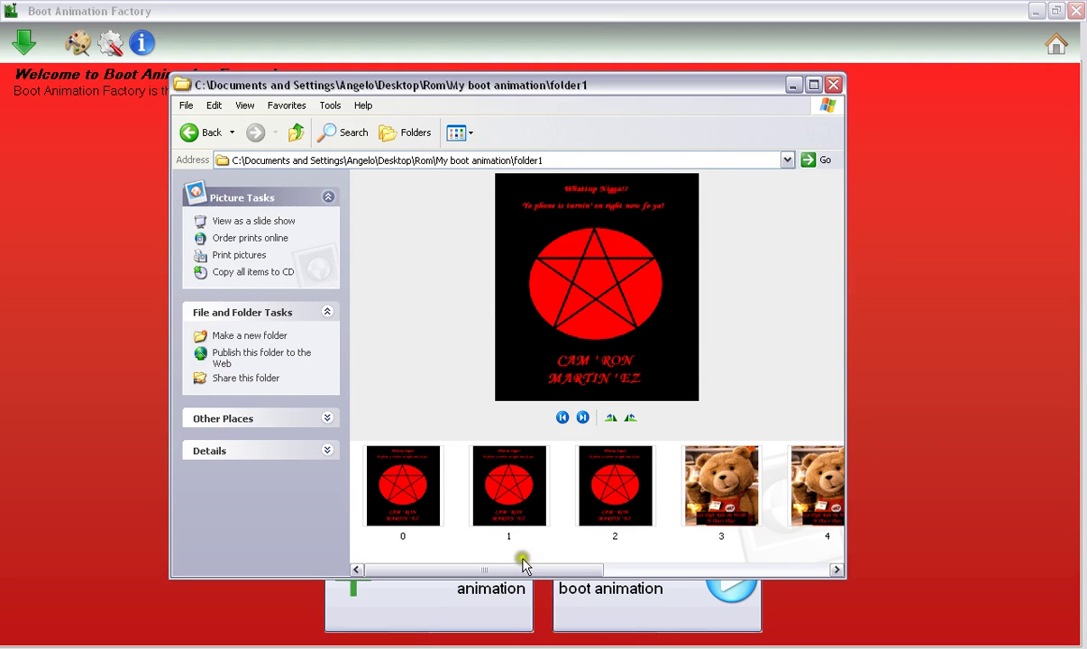
click(503, 538)
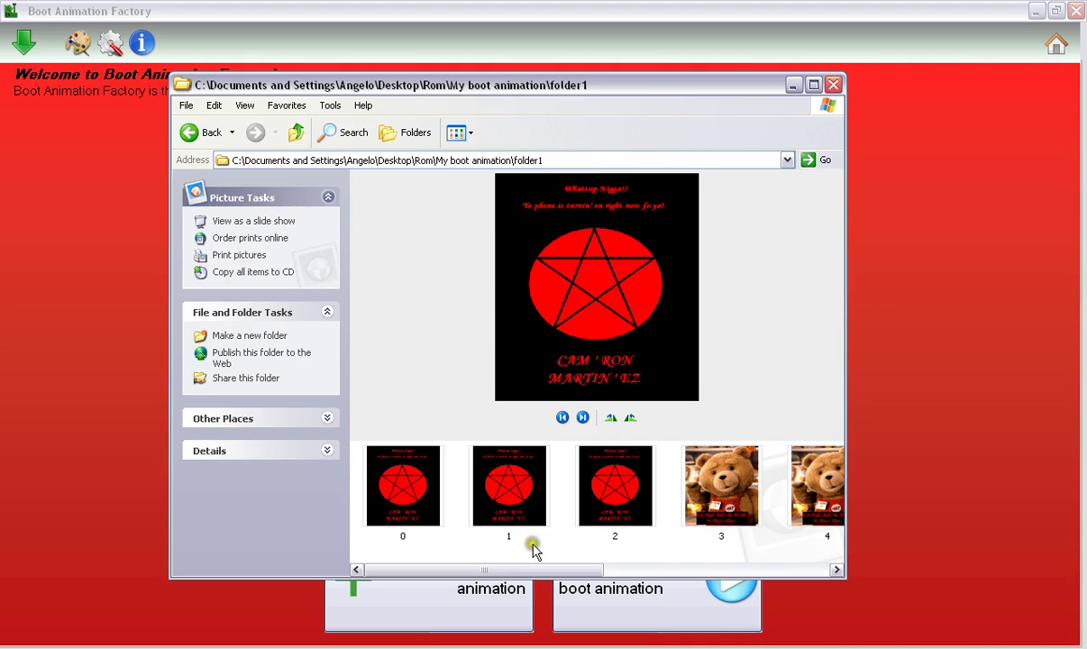
click(495, 538)
click(528, 551)
drag(525, 568, 472, 564)
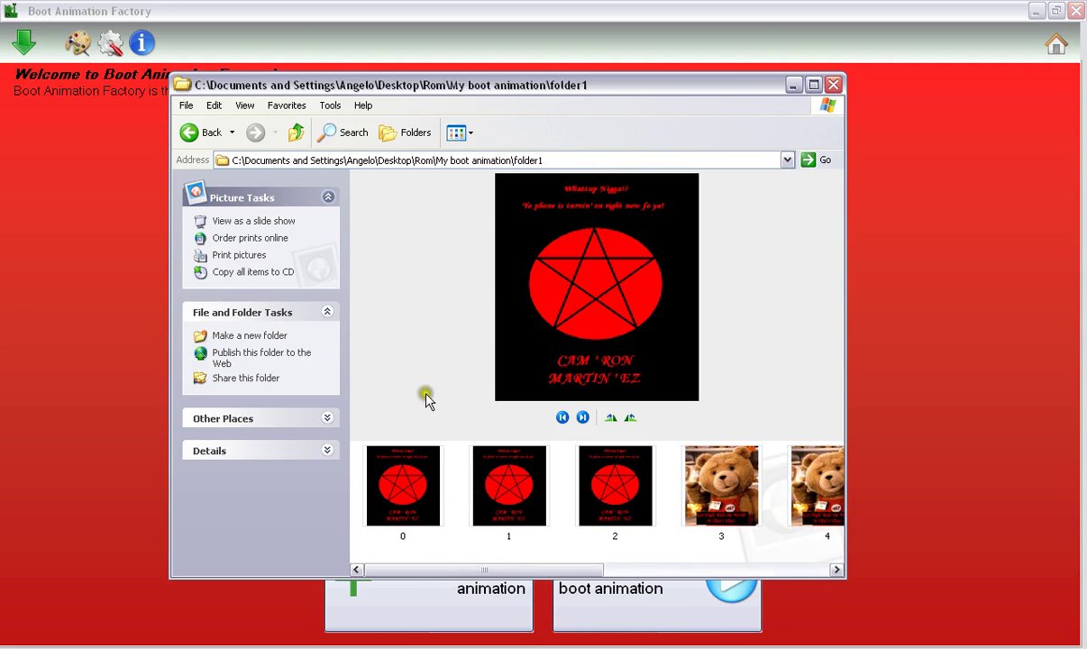
- Preview frame images 0 through 8, then select all nine frames
click(416, 515)
click(500, 496)
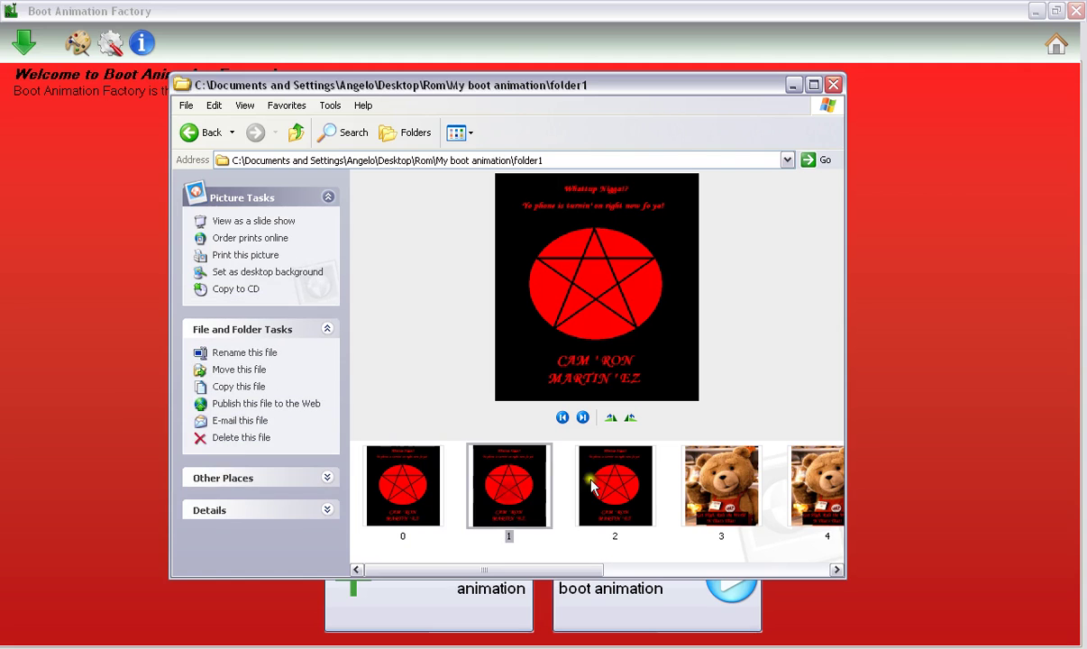
click(609, 502)
click(709, 487)
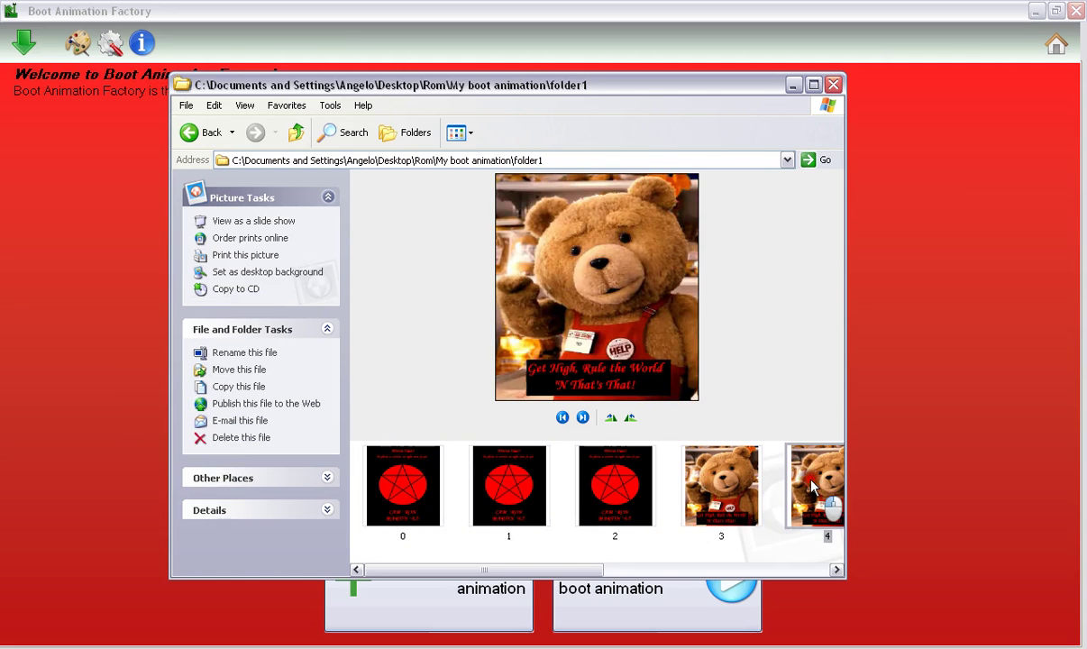
click(807, 487)
drag(582, 570, 705, 570)
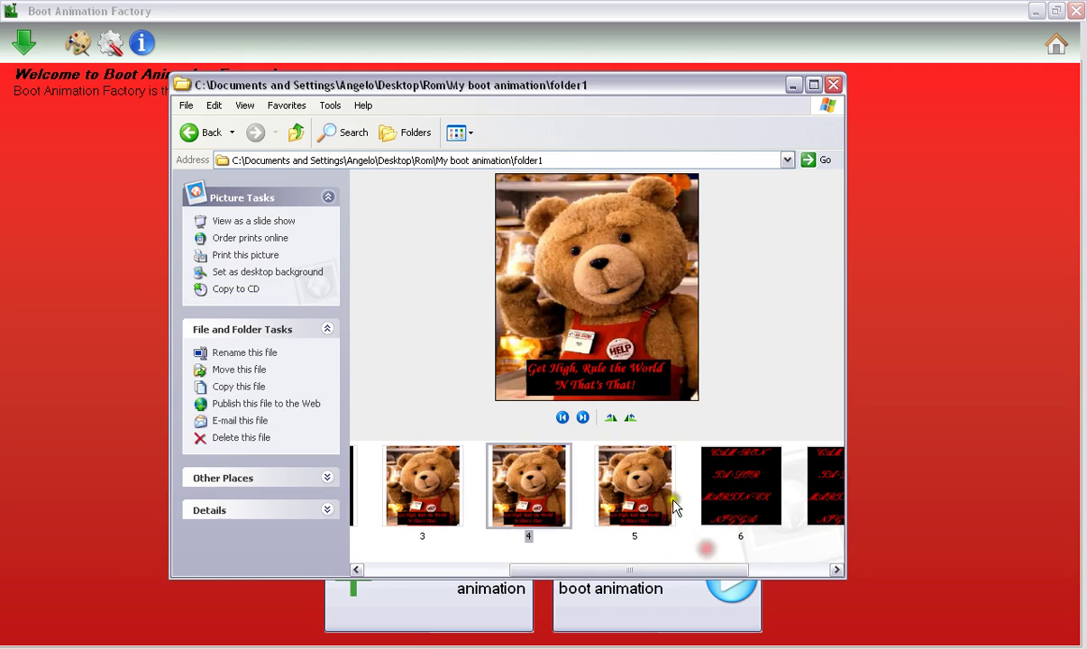
click(636, 486)
click(767, 506)
click(821, 486)
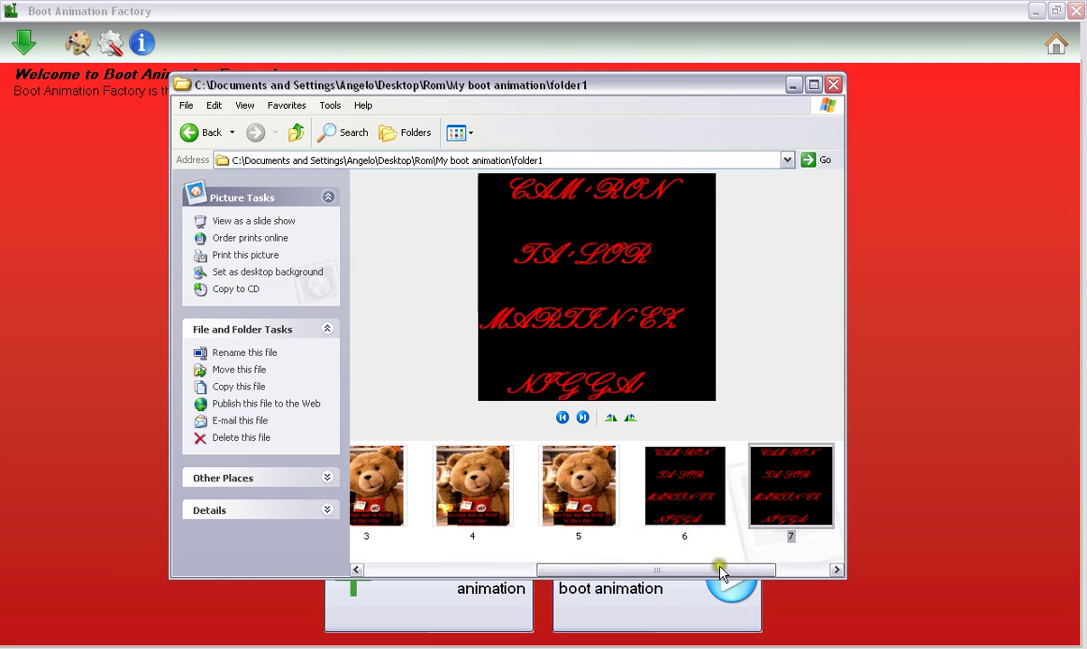
drag(720, 570, 410, 560)
click(785, 485)
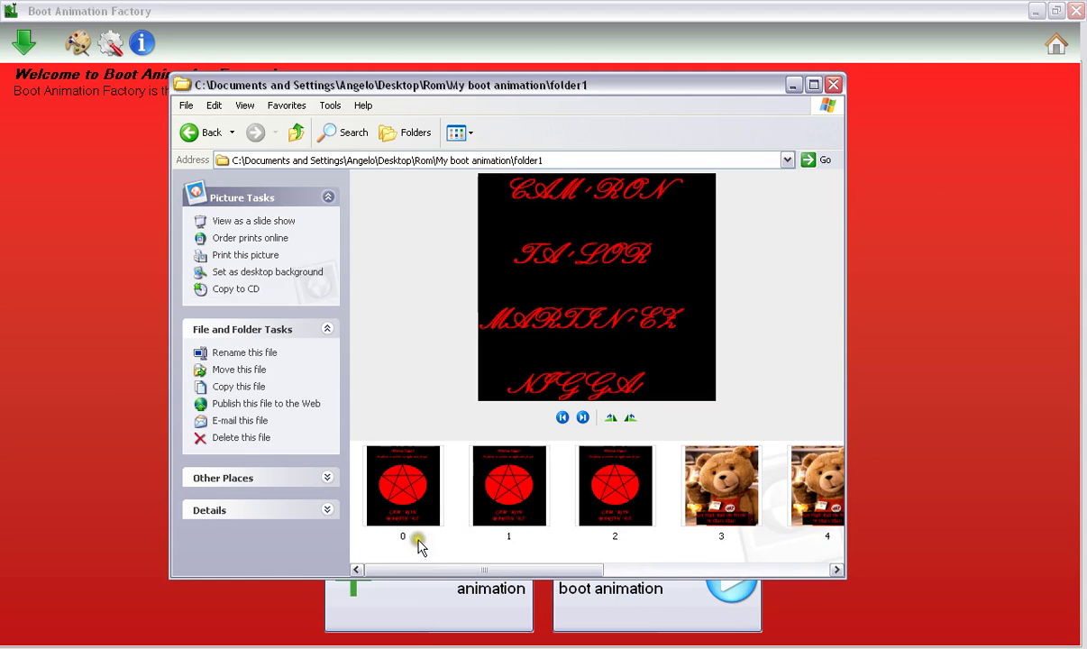
click(414, 539)
click(353, 483)
drag(354, 483, 752, 545)
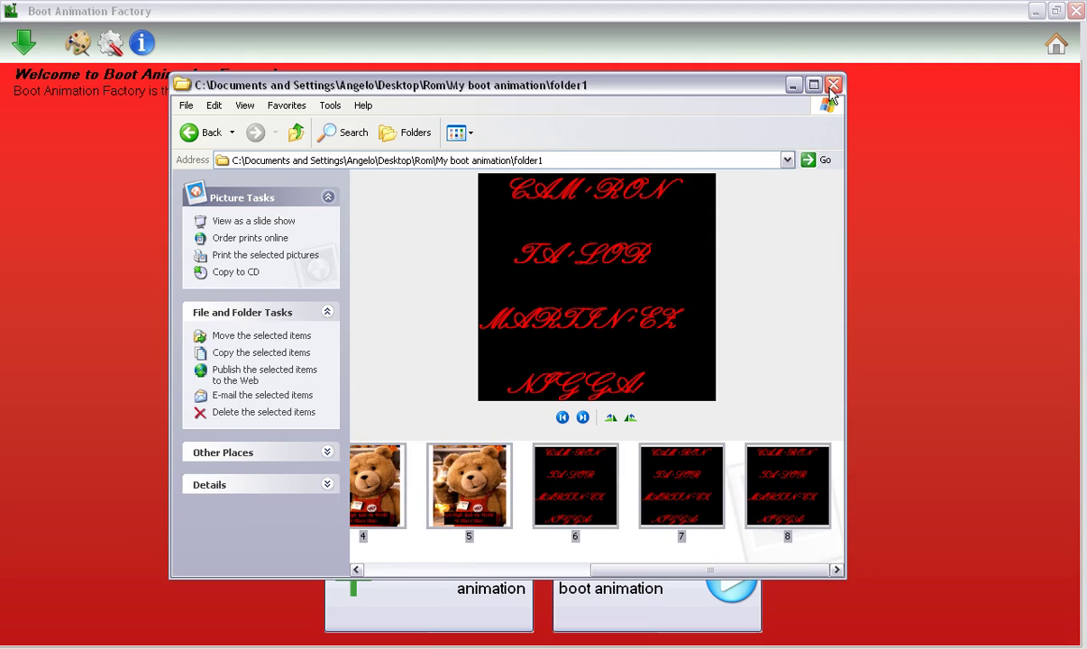
- Check the tone folder's sound files, then close the Explorer window
click(294, 133)
double_click(554, 207)
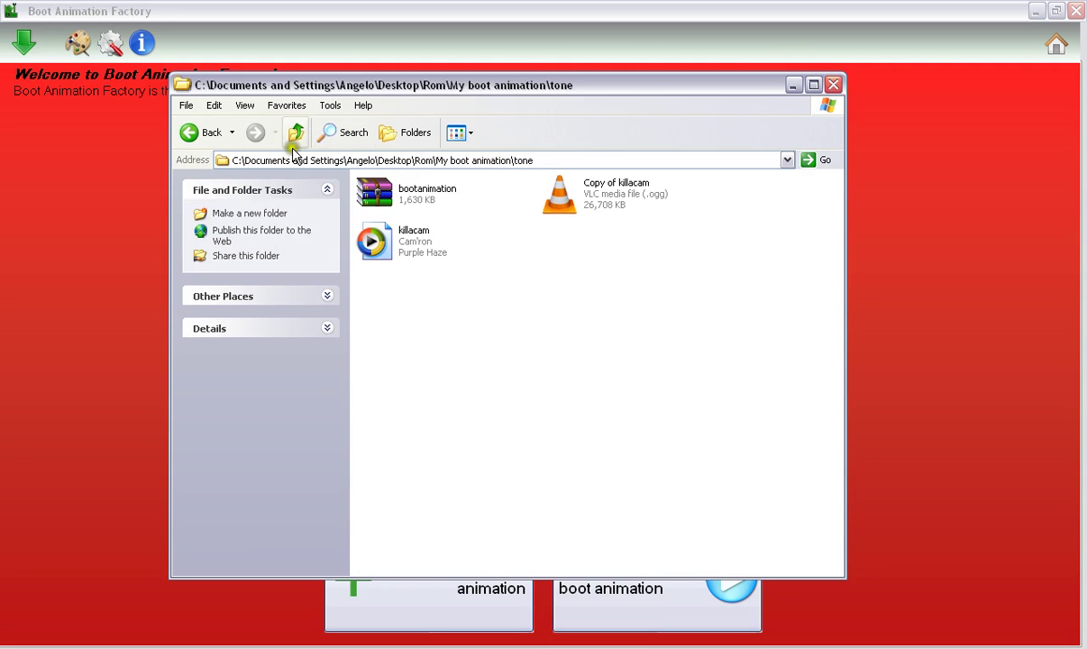
click(204, 133)
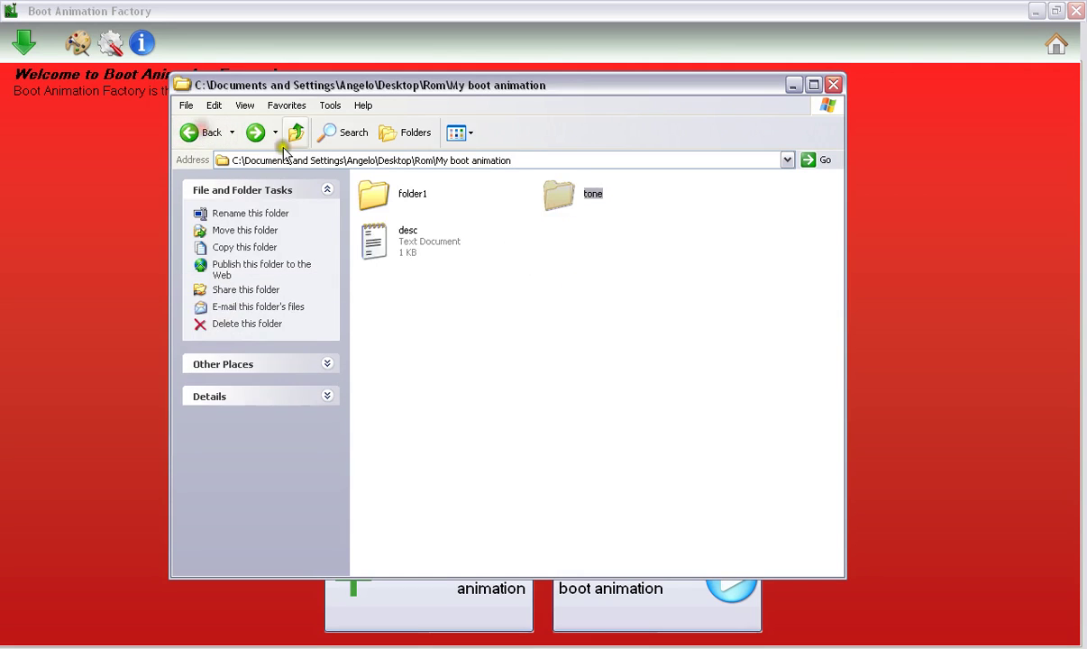
click(833, 86)
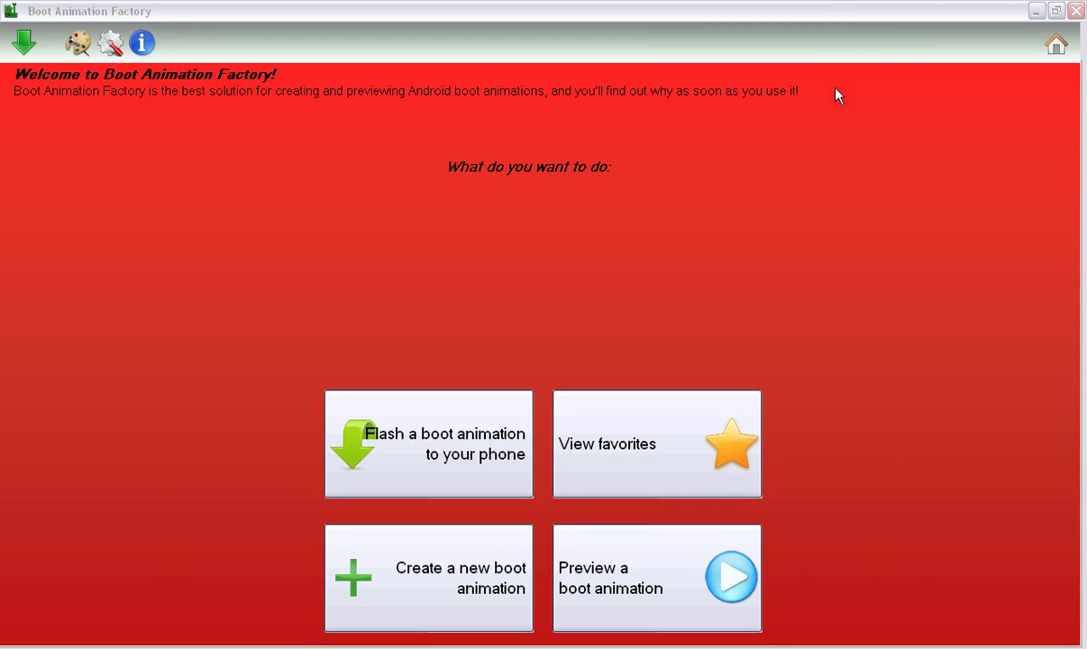
- Start a new boot animation from the application's main menu
click(485, 554)
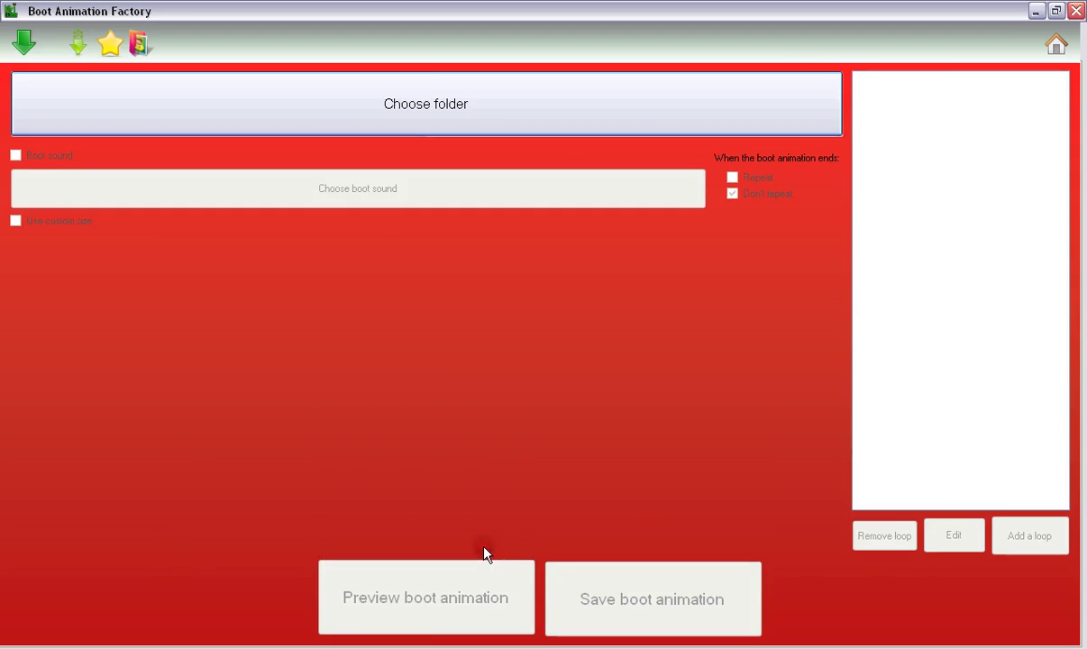
click(454, 106)
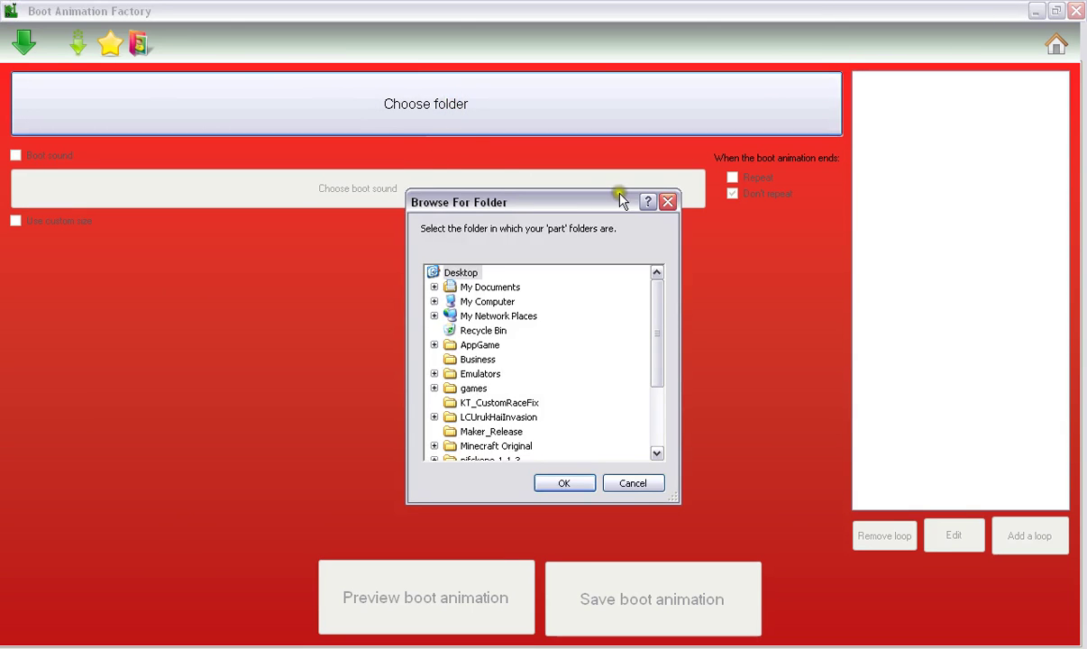
click(669, 202)
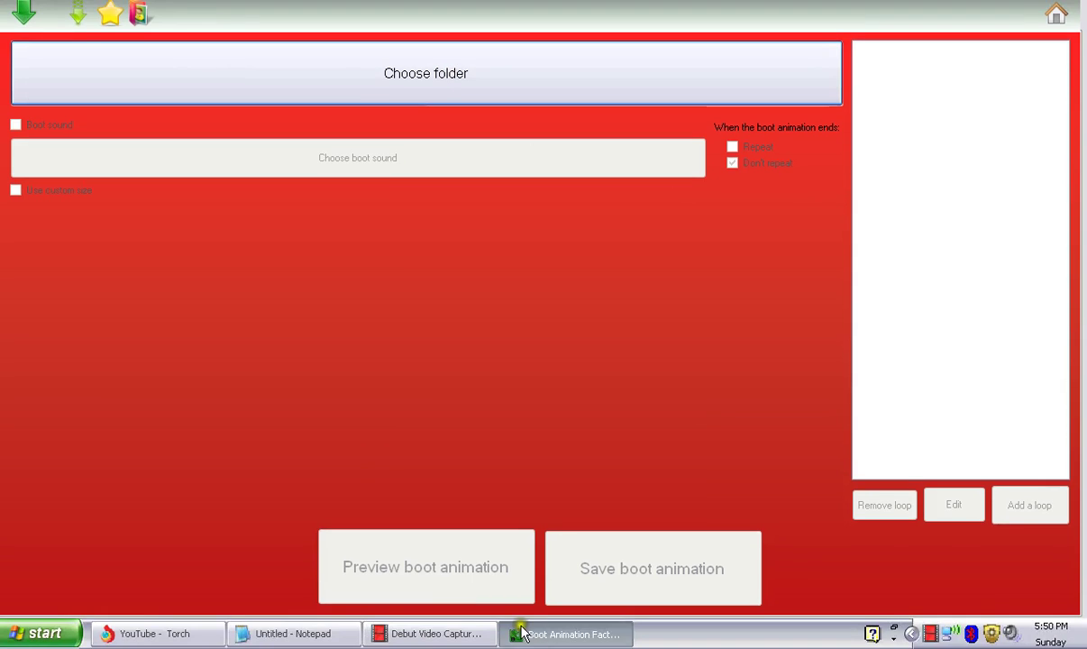
click(25, 14)
mouse_move(87, 35)
click(202, 34)
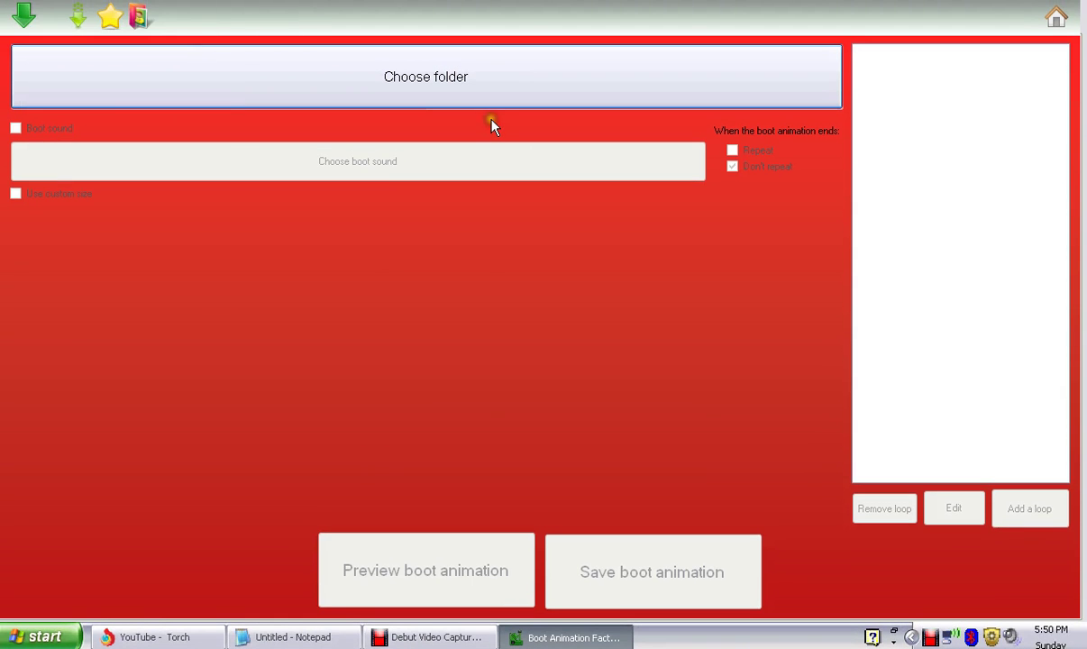
- Choose Rom > My boot animation as the parts folder, giving base entry 548, 611, 30
click(493, 87)
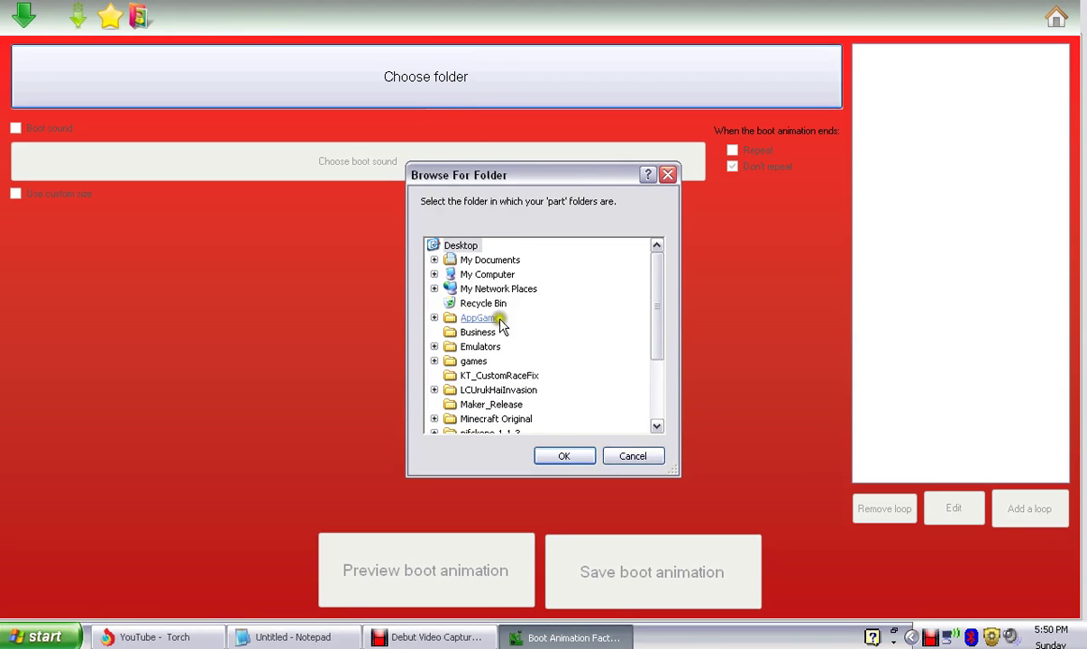
drag(650, 303, 656, 359)
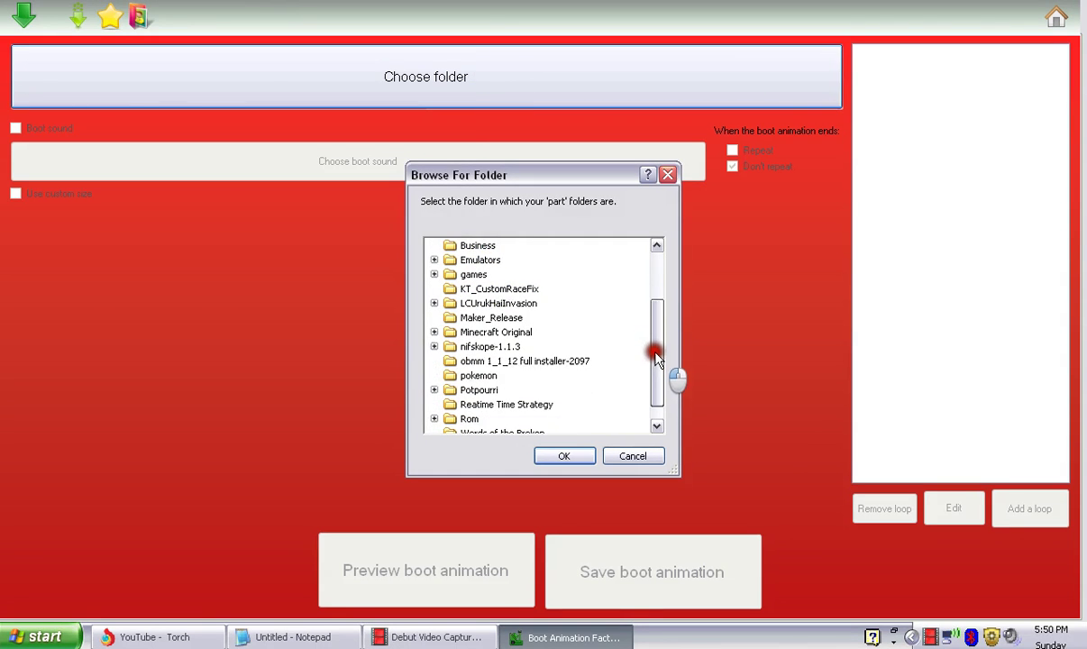
click(434, 418)
click(466, 406)
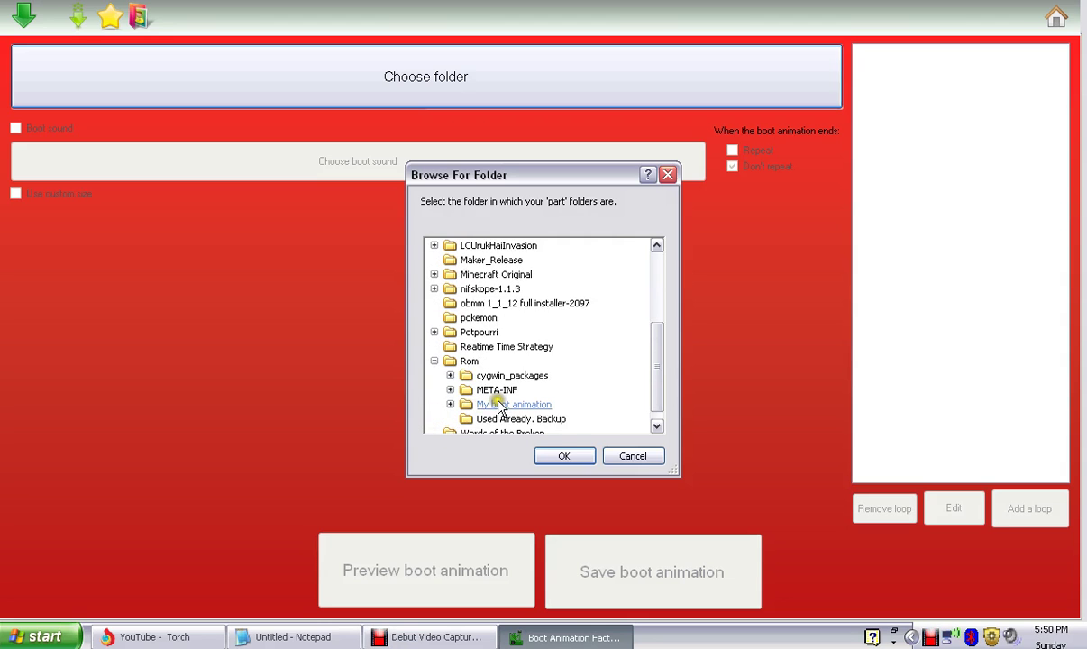
double_click(501, 404)
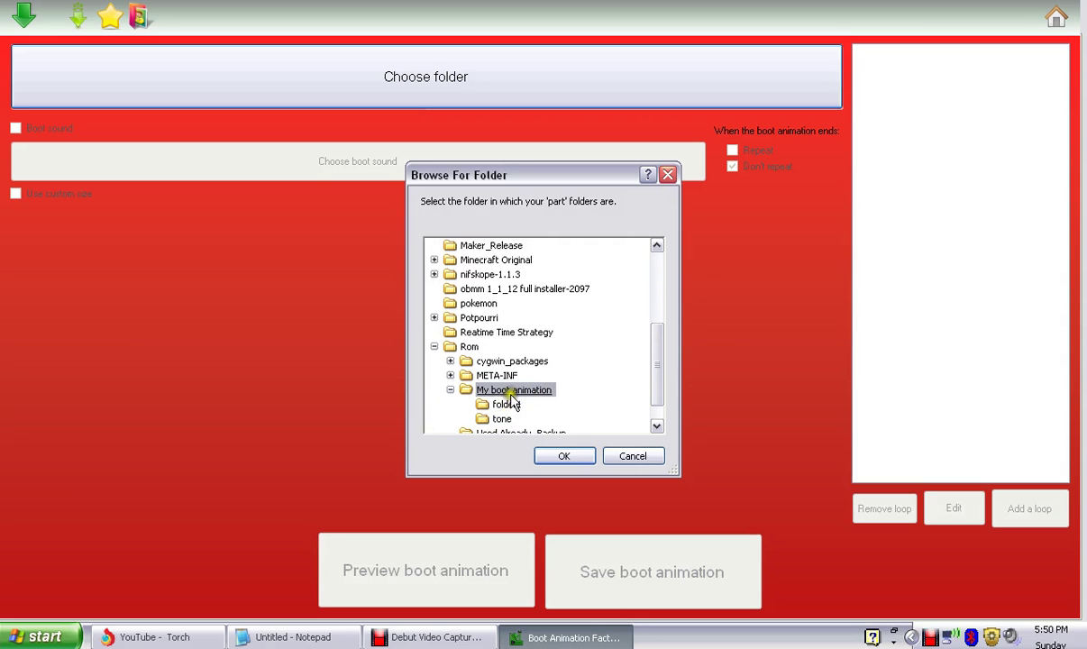
click(561, 456)
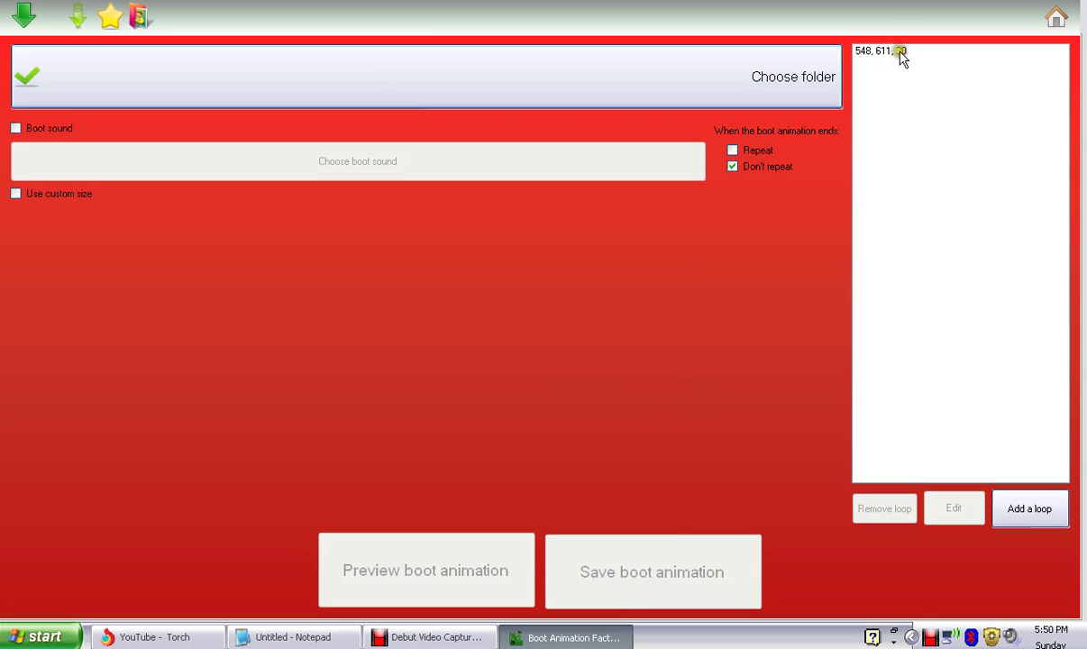
click(899, 50)
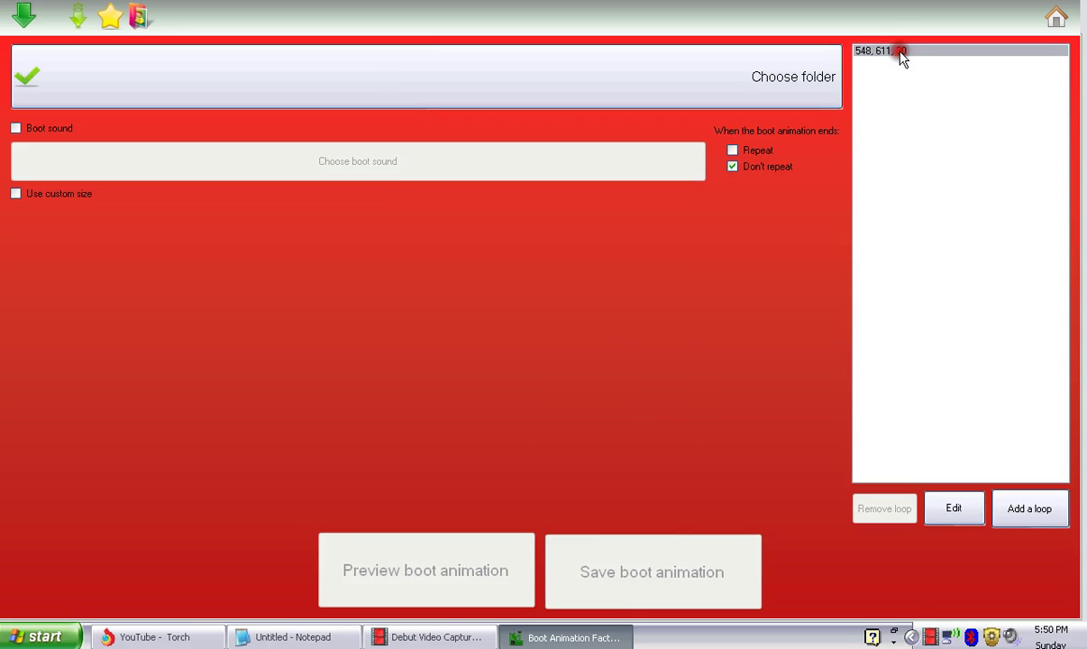
- Edit the base entry to width 340, height 490 and speed 1 FPS
click(961, 509)
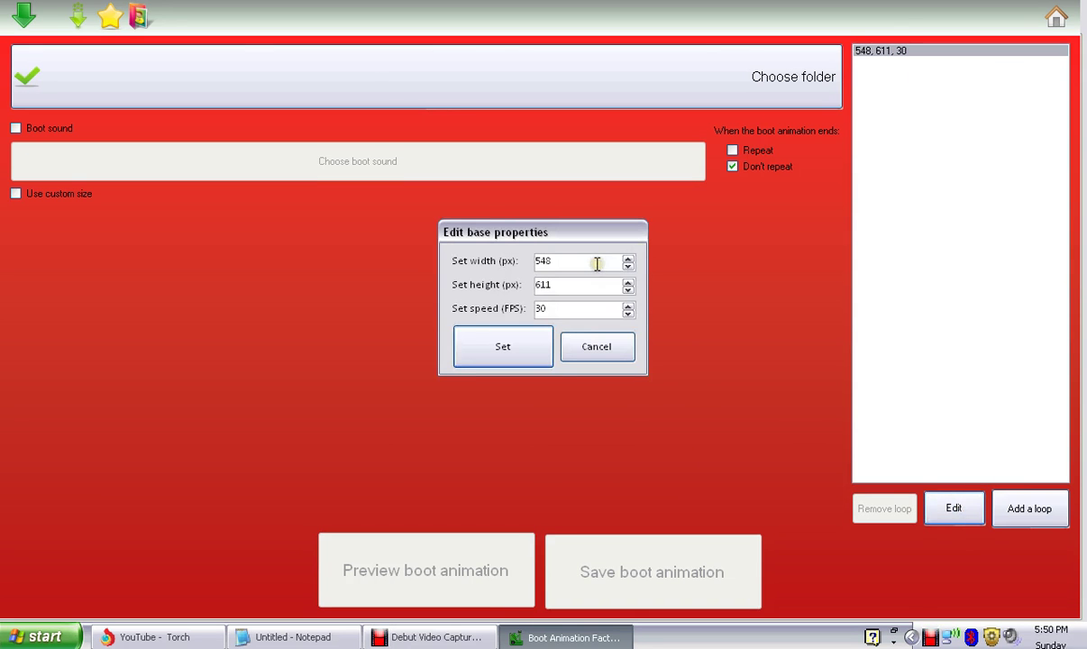
drag(552, 261, 473, 264)
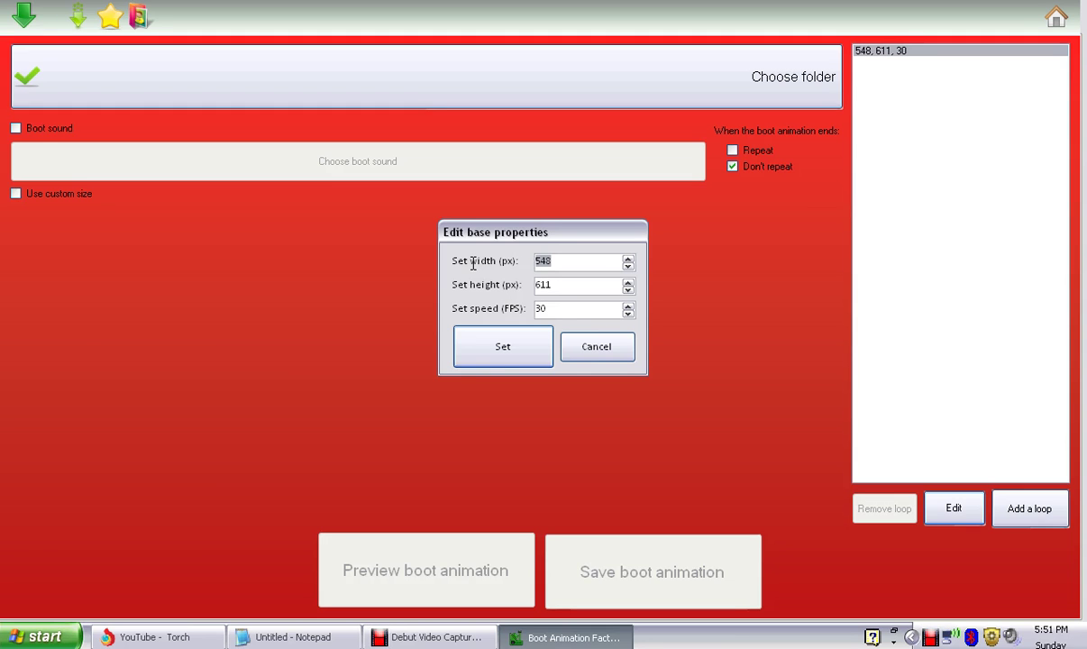
text(0)
drag(552, 284, 508, 284)
text(490)
drag(554, 310, 480, 312)
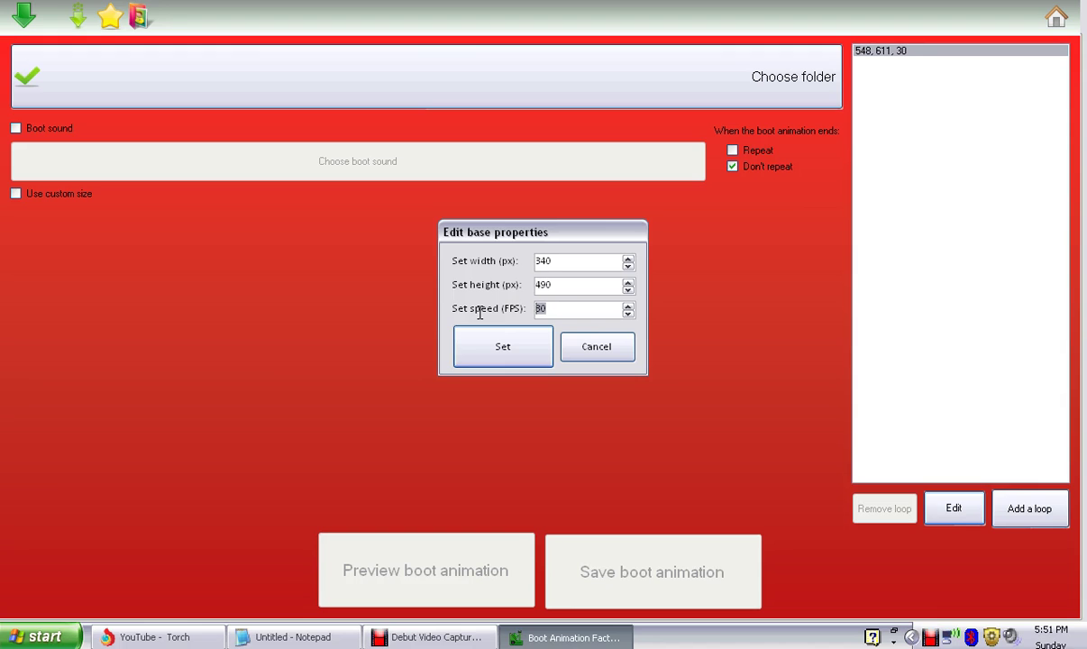
text(3)
text(1)
click(503, 352)
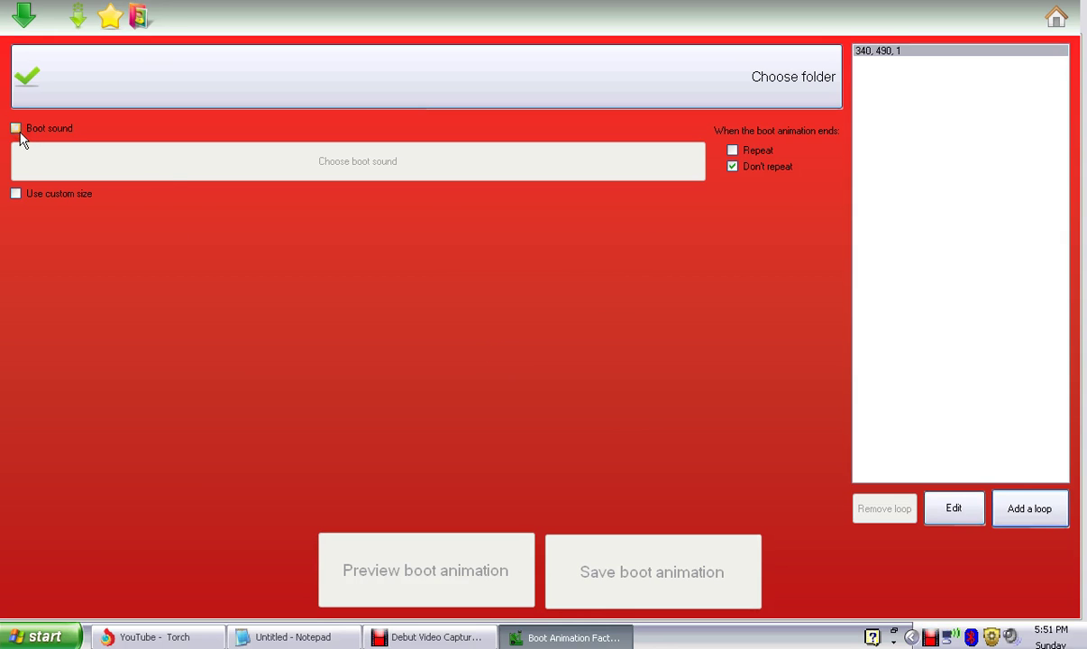
- Add a loop entry for folder1 with 0 loops and a 2000 ms delay
click(965, 510)
click(591, 347)
click(1019, 508)
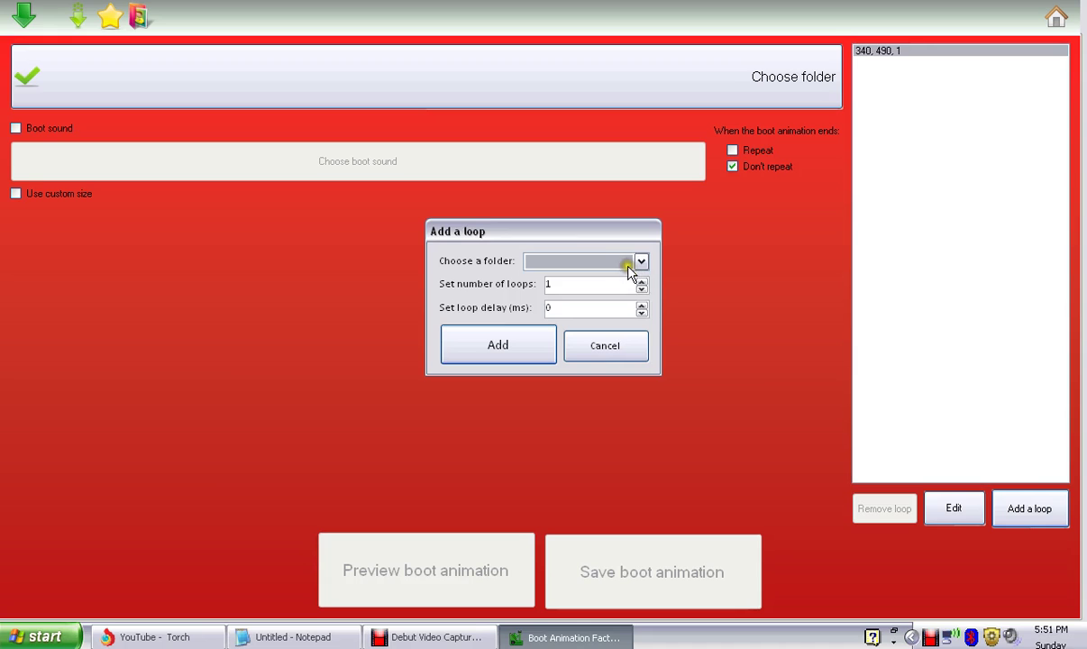
click(629, 269)
click(620, 274)
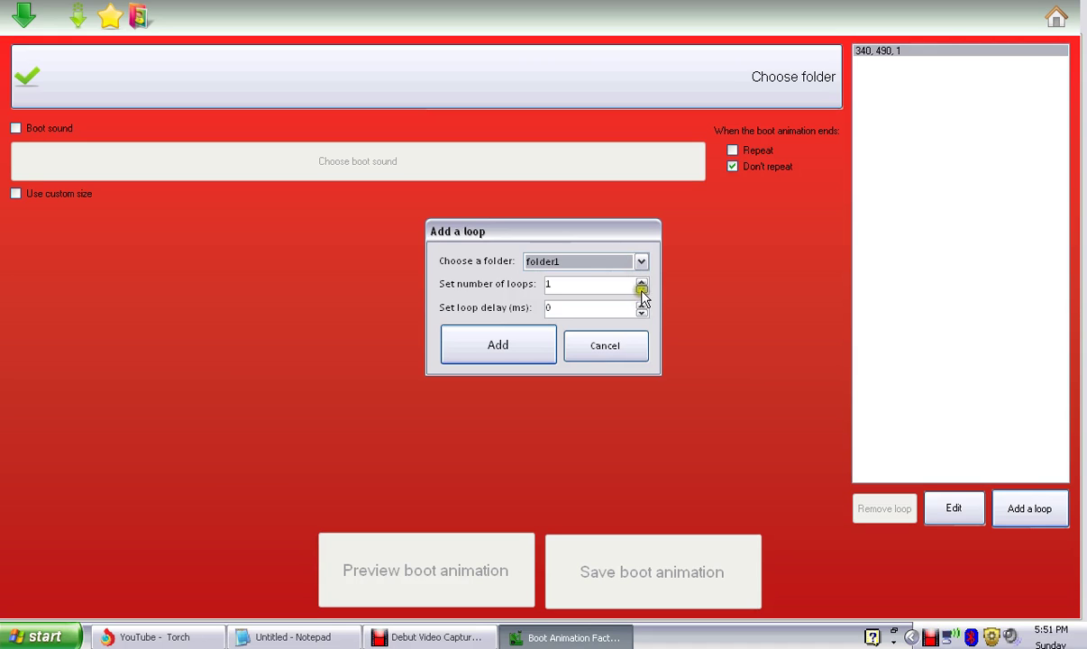
click(641, 289)
click(573, 289)
key(Tab)
text(200)
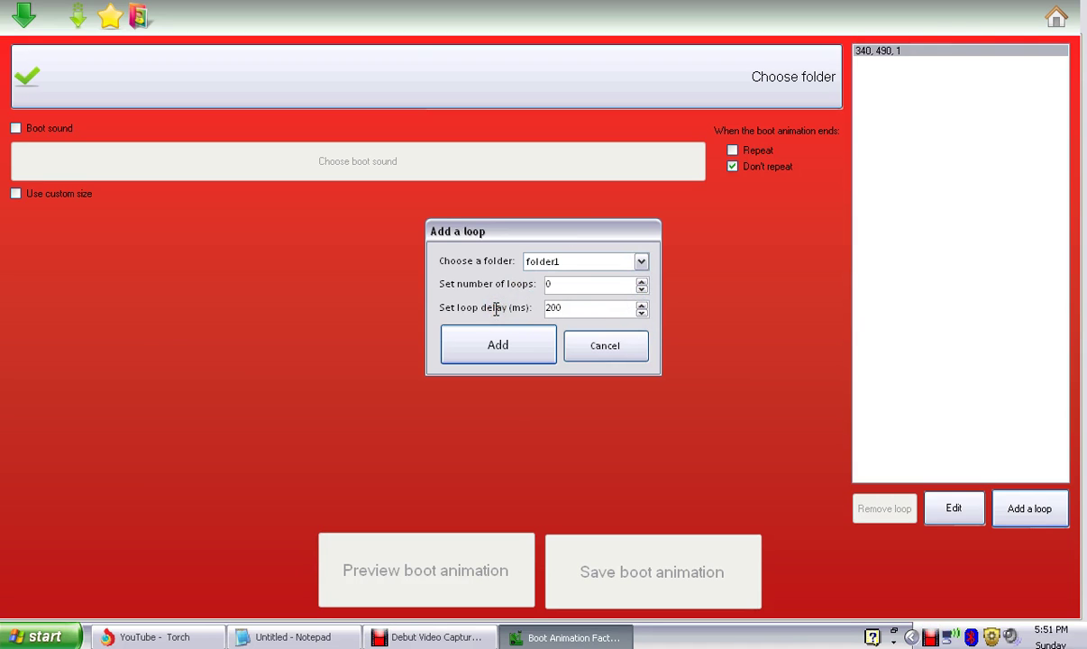
text(0)
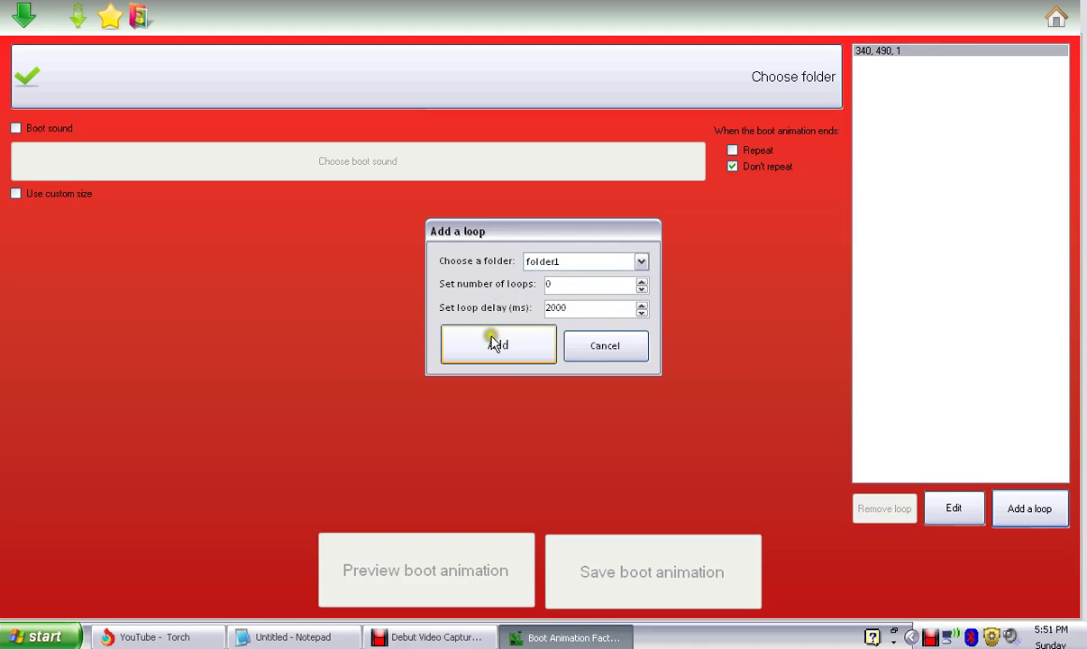
click(495, 344)
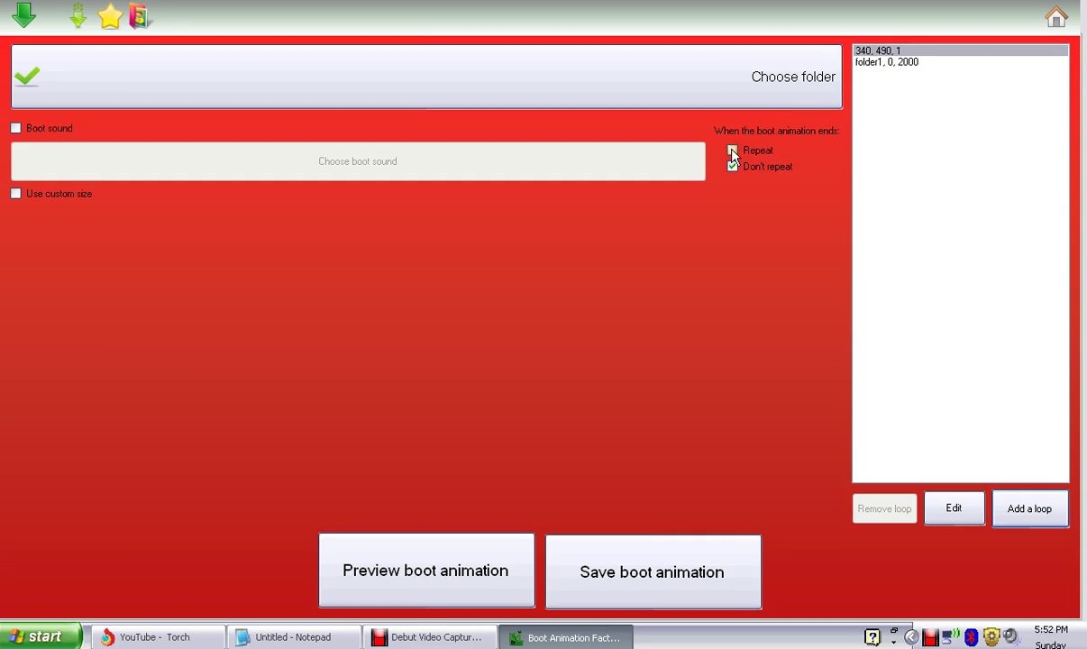
- Enable repeat, choose killacam as the boot sound, and turn on custom size
click(733, 151)
click(16, 128)
click(101, 153)
click(420, 136)
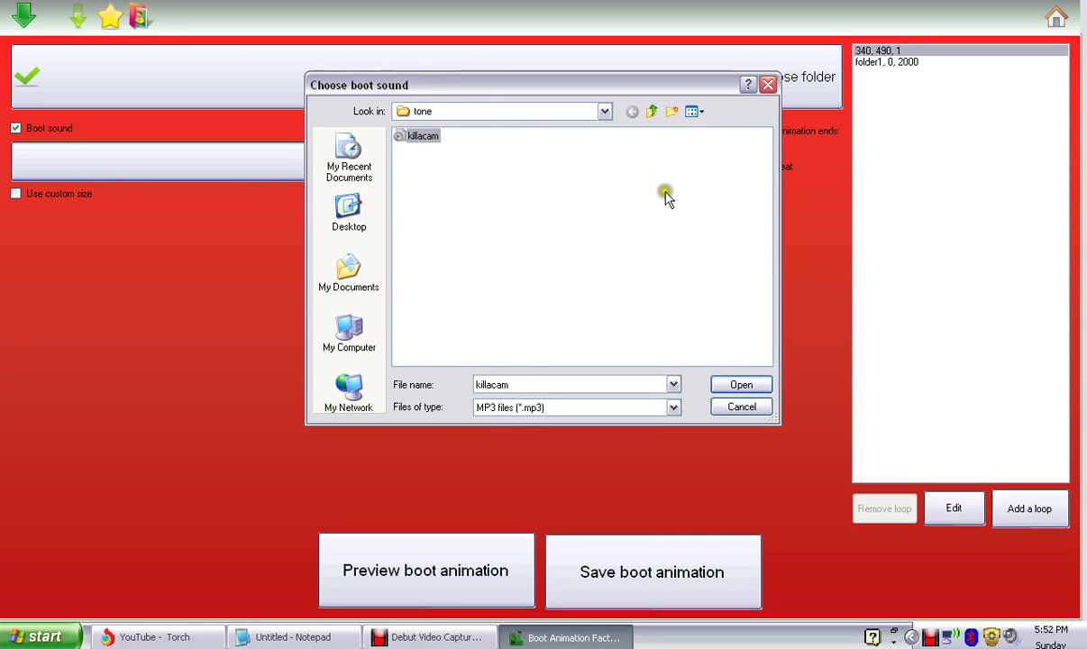
click(741, 385)
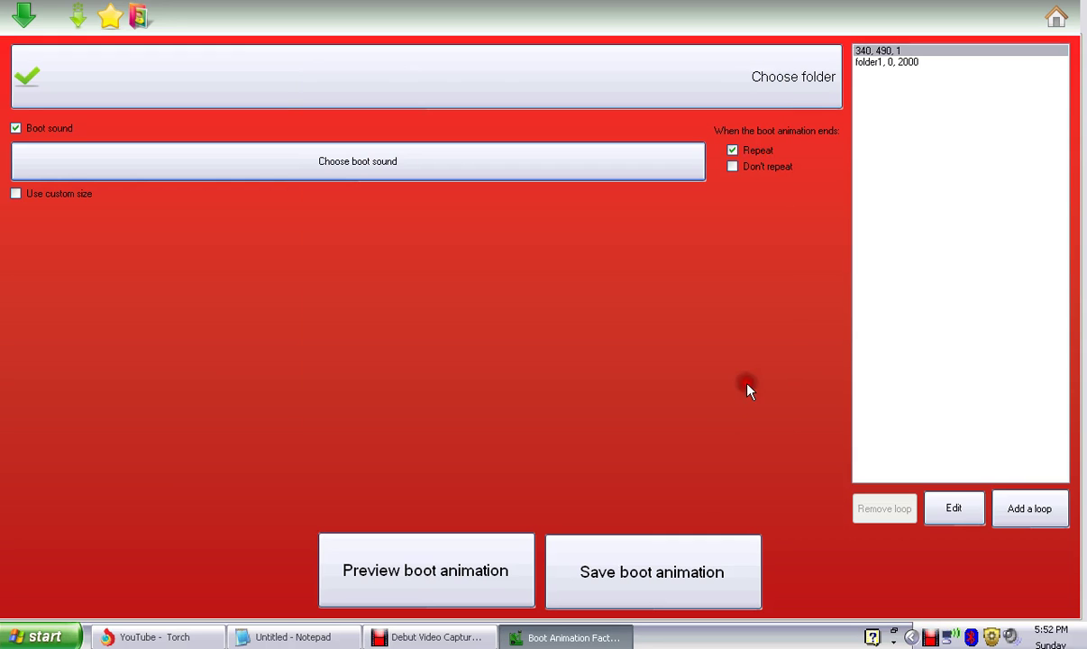
click(17, 195)
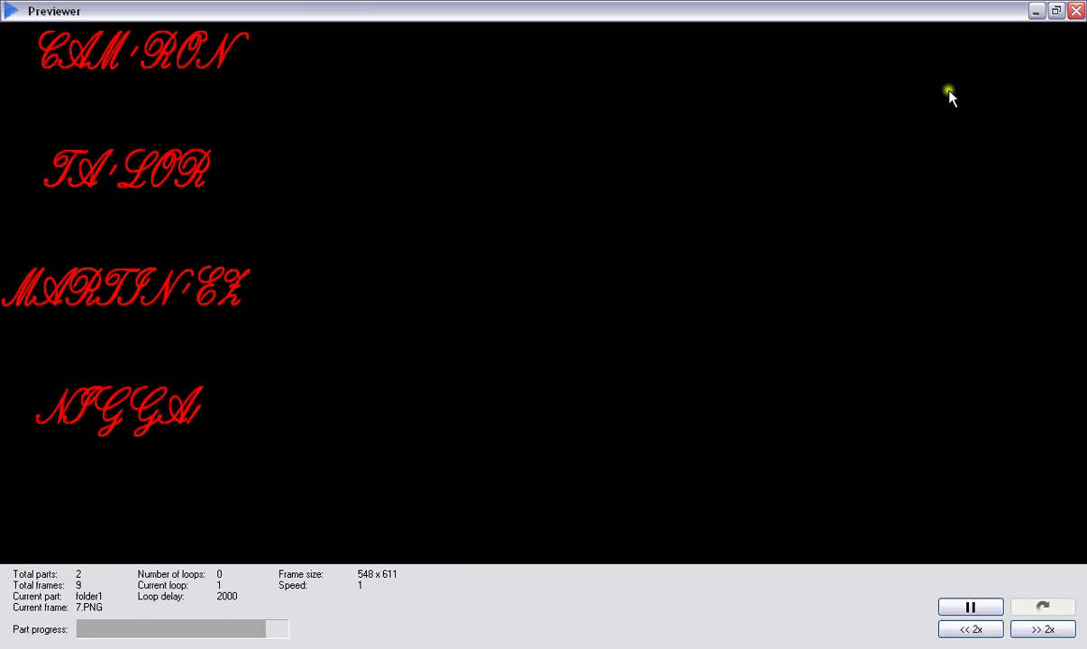
click(1076, 11)
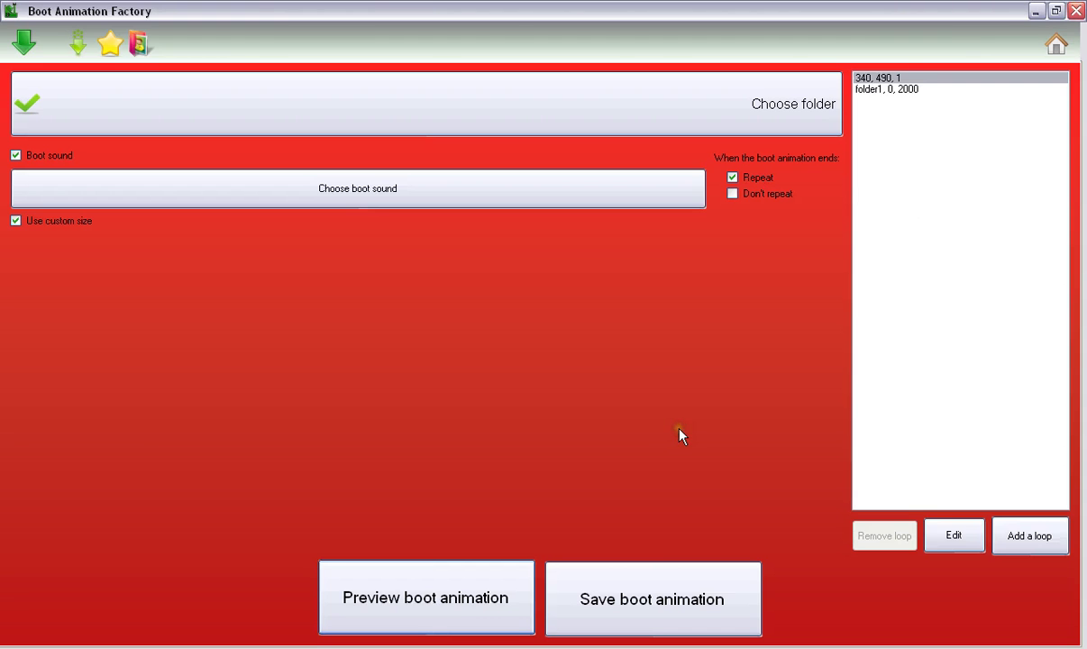
- Save as bootanimation.zip in the tone folder, overwriting the existing file
click(672, 587)
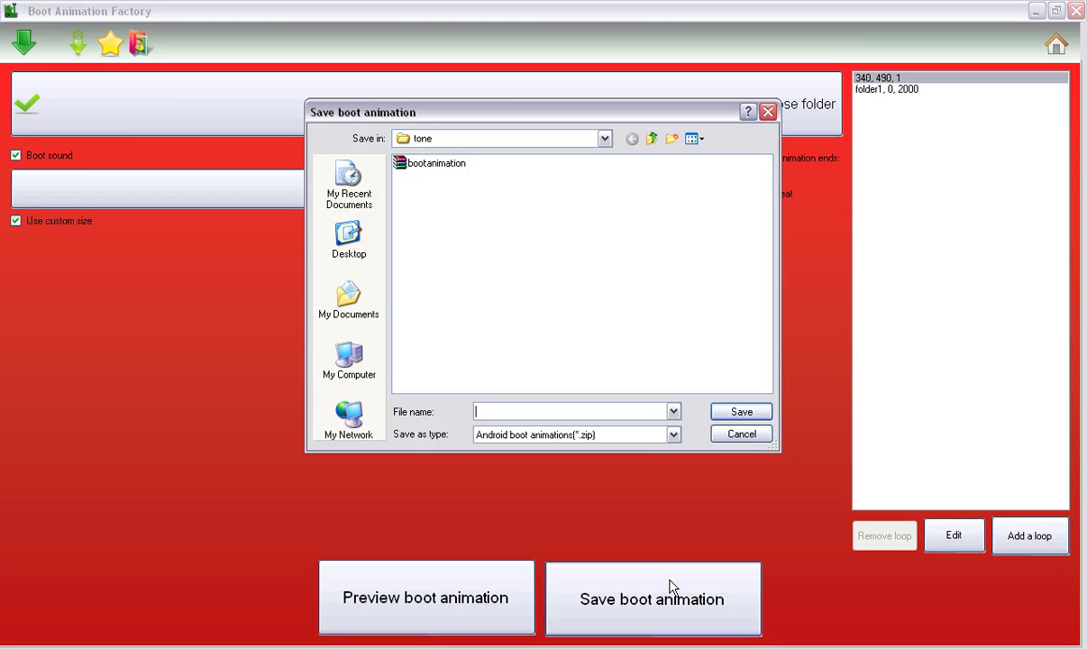
click(430, 163)
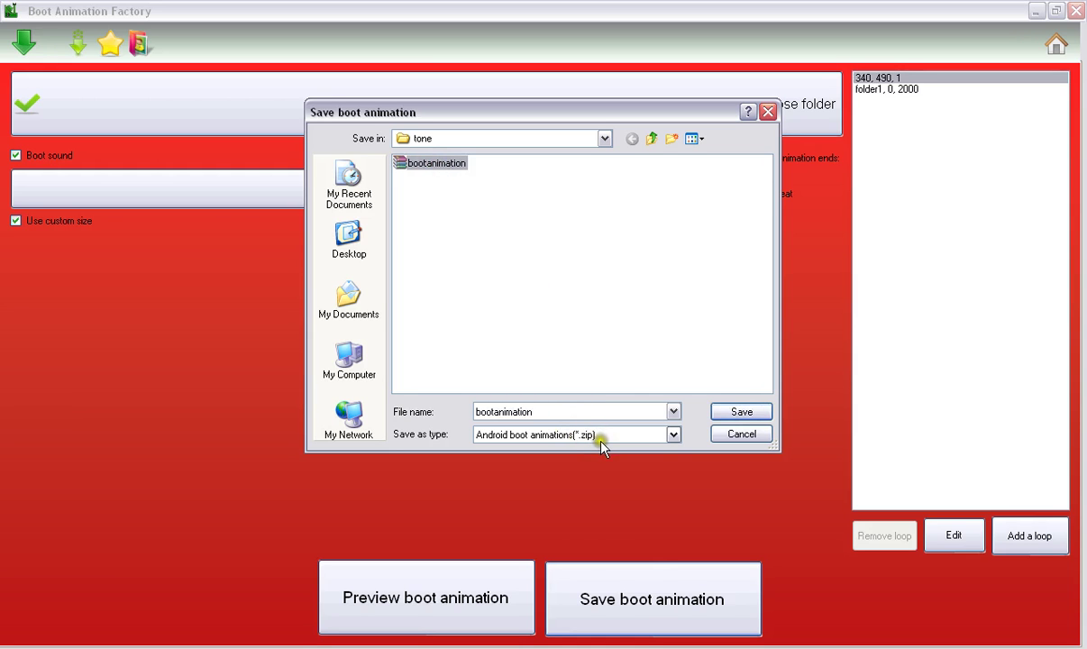
click(592, 434)
click(593, 435)
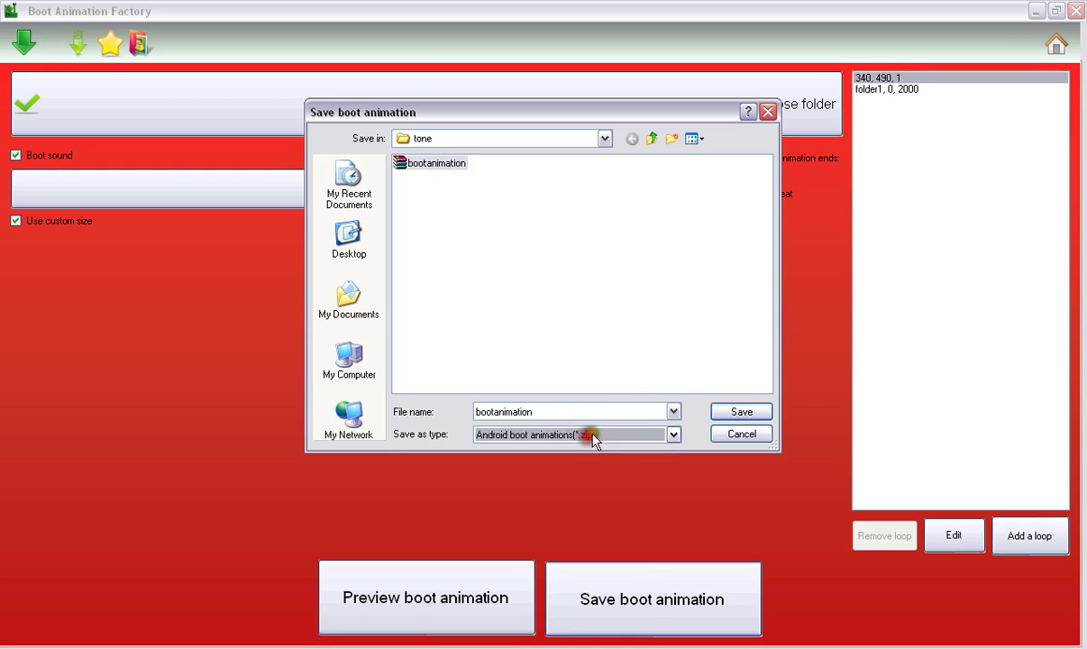
click(726, 410)
click(512, 382)
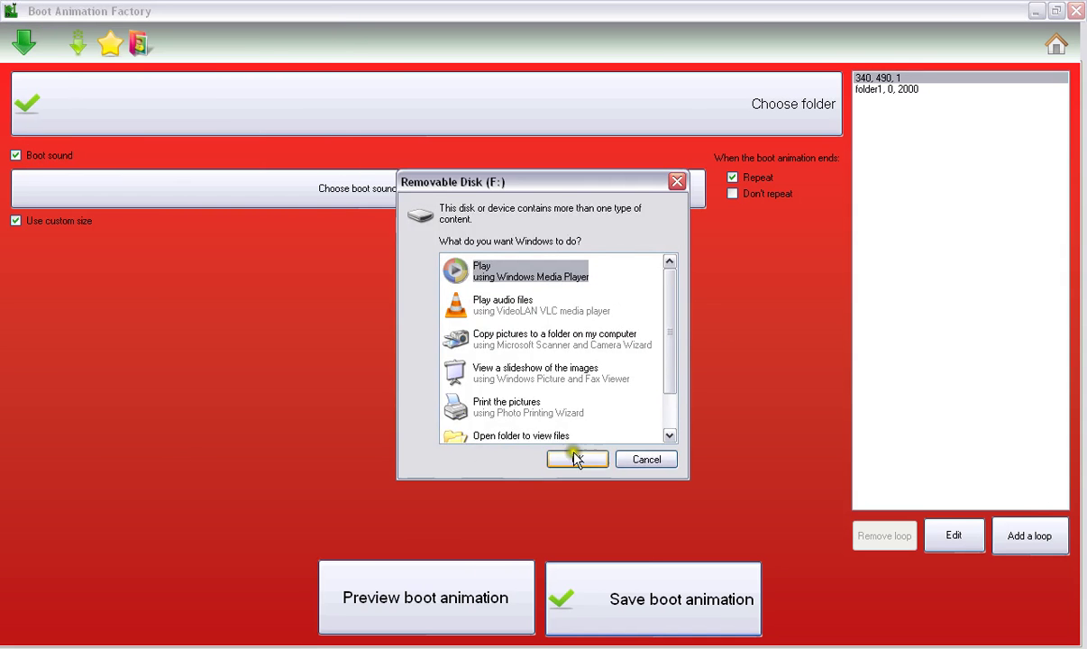
click(677, 183)
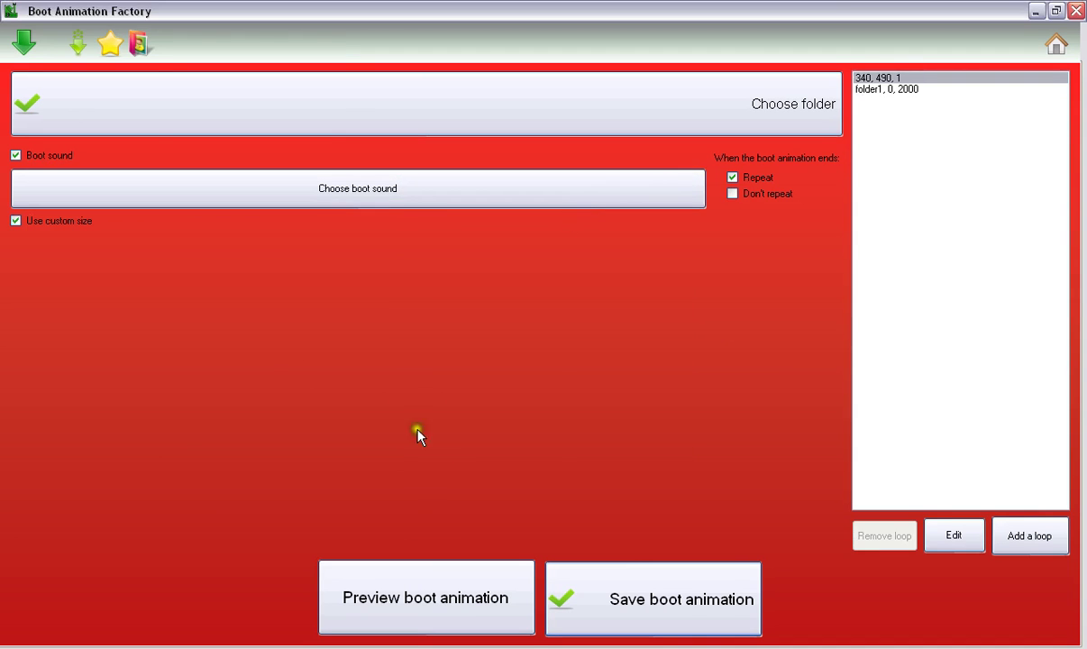
click(23, 42)
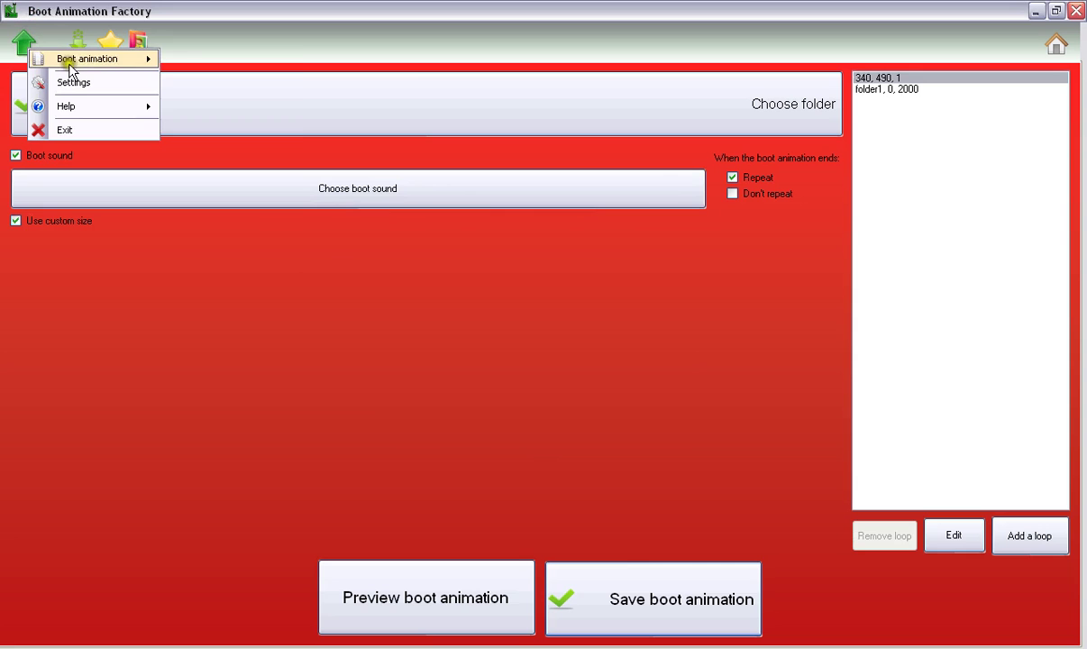
- Set up flashing bootanimation.zip and killacam to /system/media/, rebooting the phone afterwards
mouse_move(82, 61)
click(232, 101)
click(146, 90)
click(439, 165)
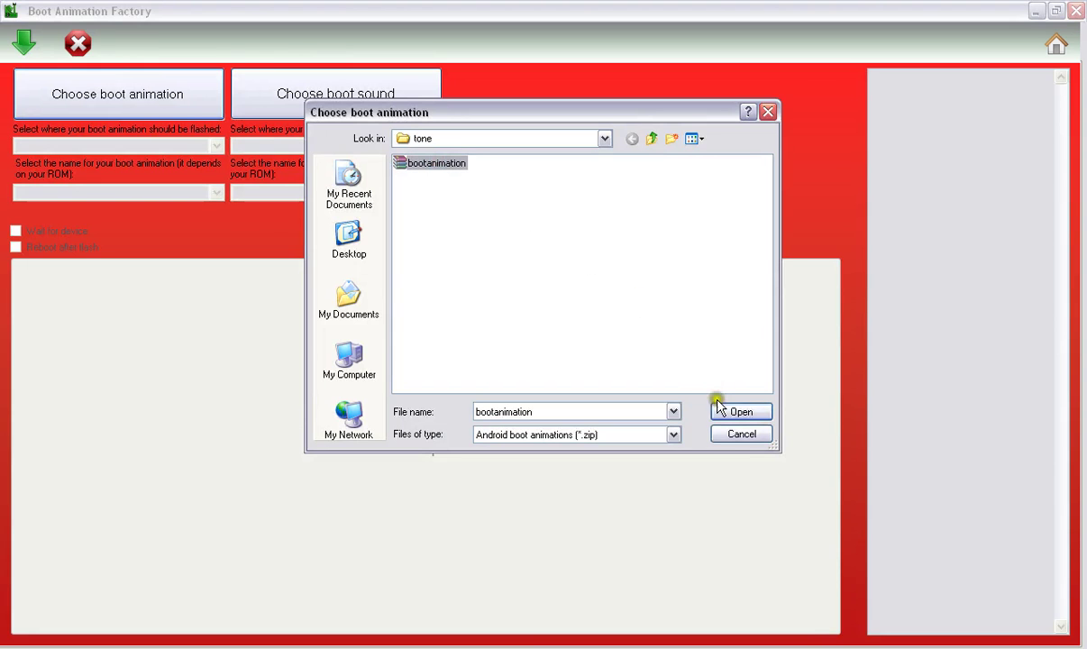
click(727, 414)
click(271, 90)
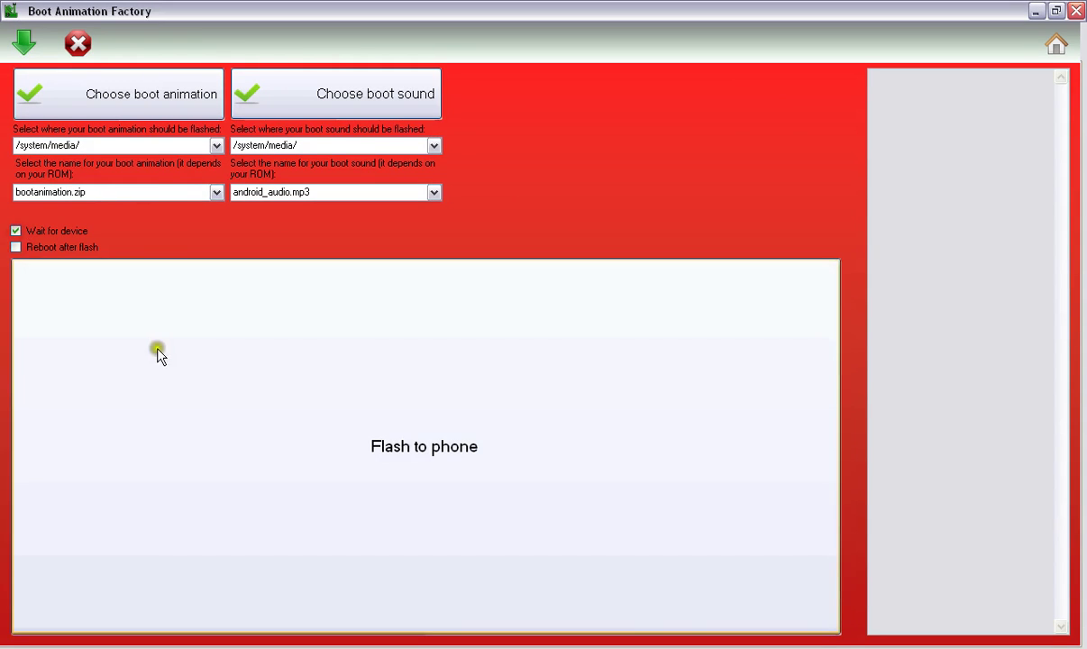
click(16, 247)
- Flash the boot animation and boot sound to the phone's /system/media/ while the log reports progress
click(494, 359)
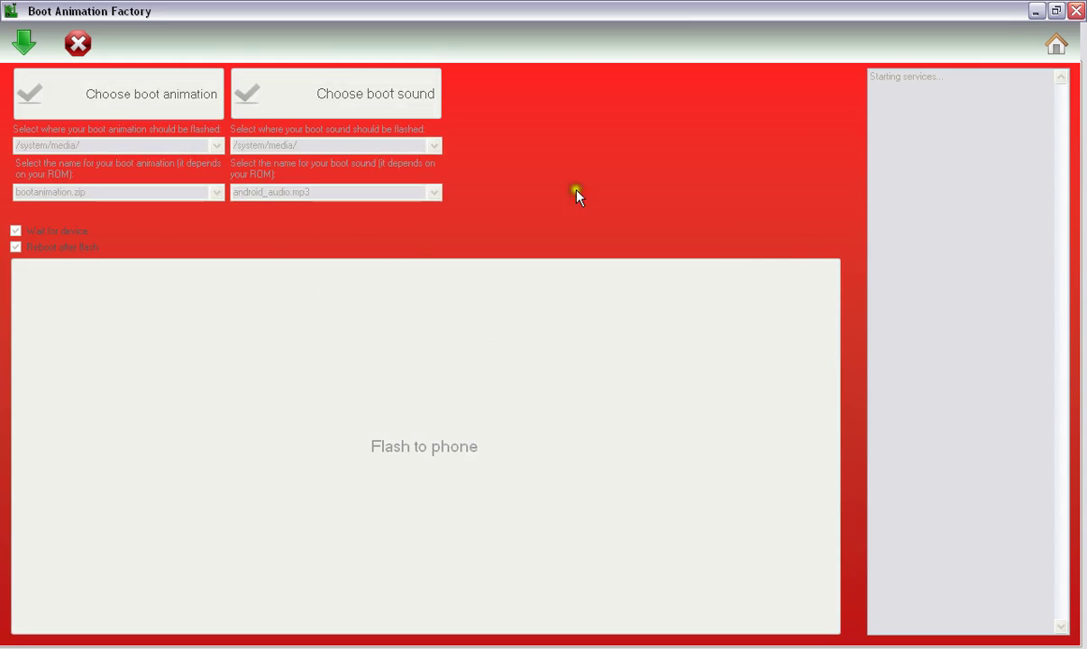
click(1056, 11)
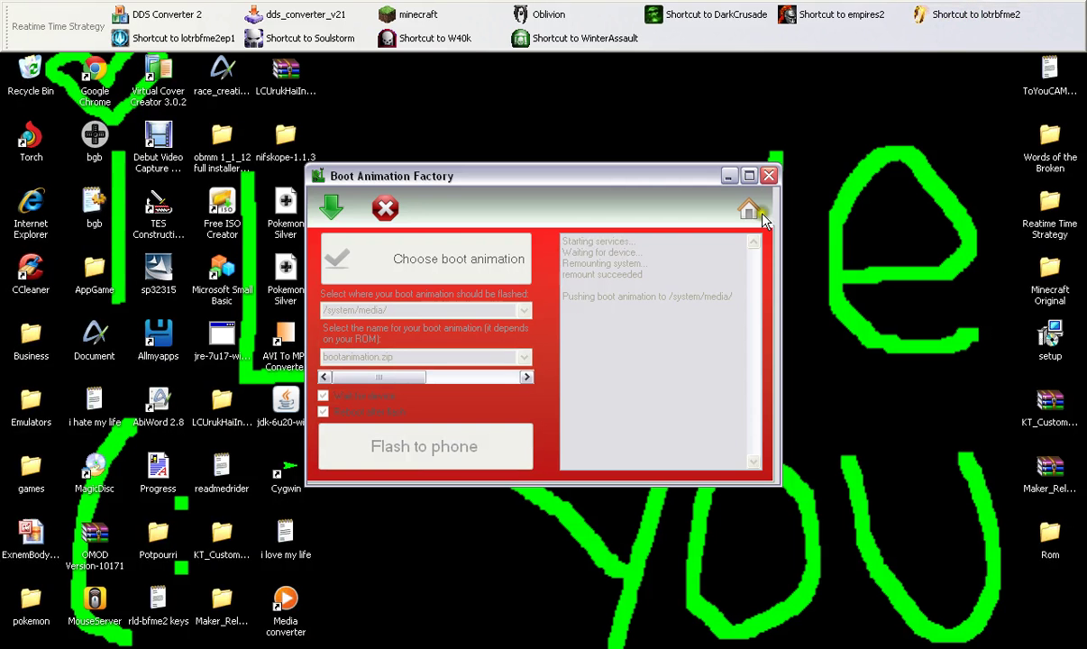
click(749, 176)
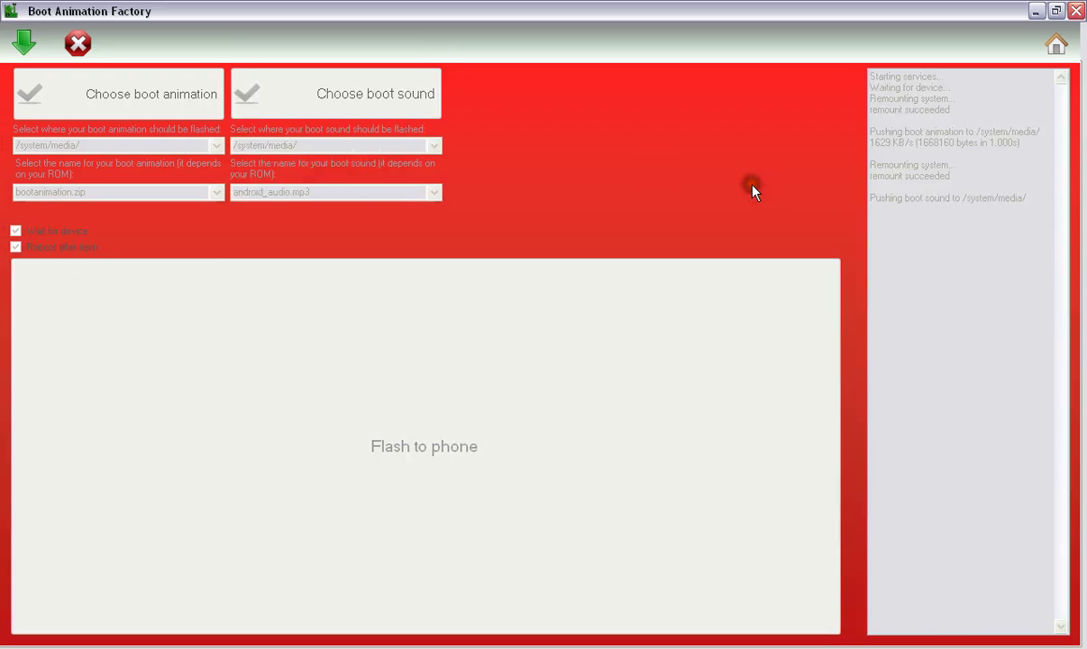